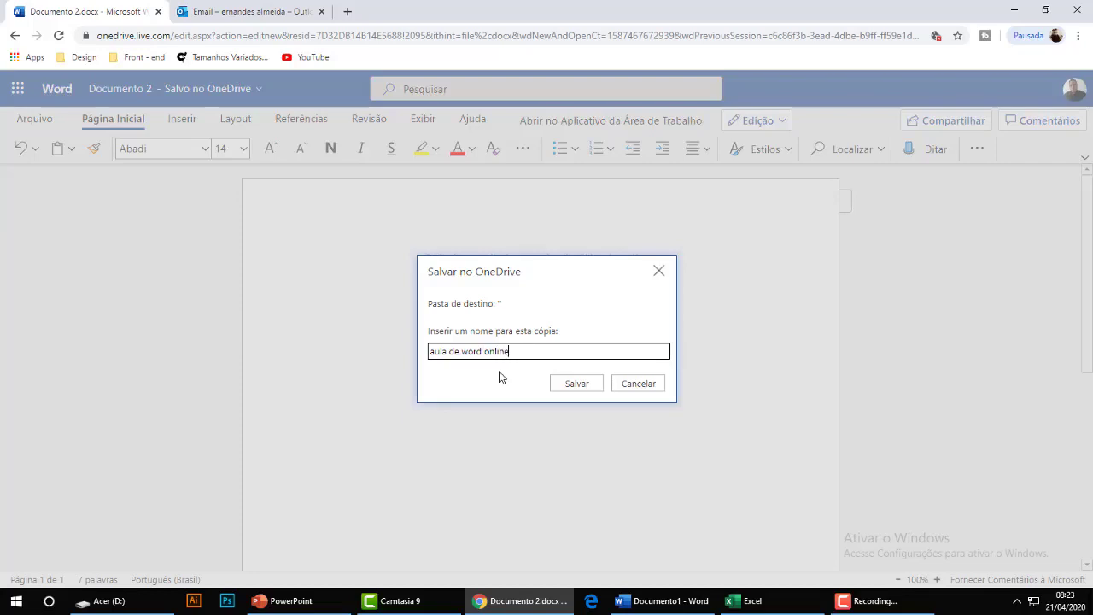
- Save the document copy on OneDrive under the name 'aula de word online'
click(583, 386)
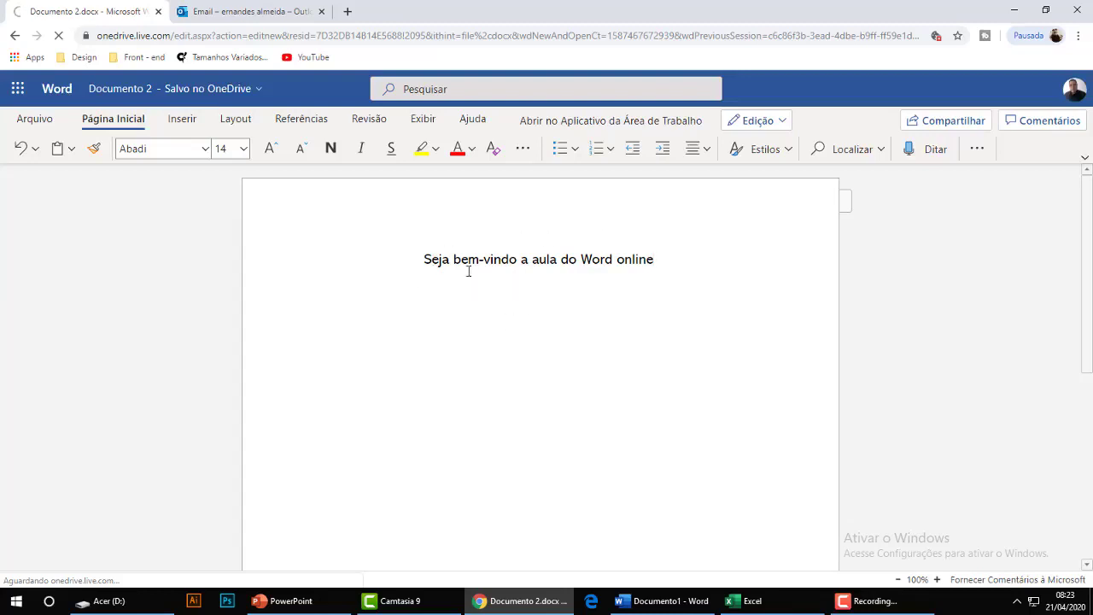
click(35, 119)
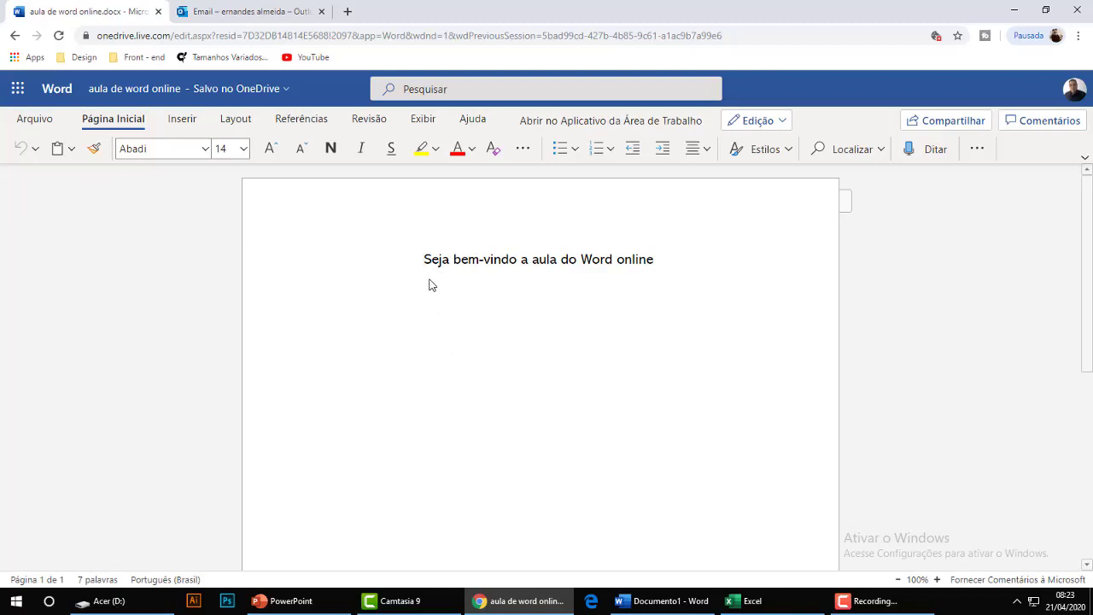
- Download a copy of 'aula de word online' as a Word file
click(42, 121)
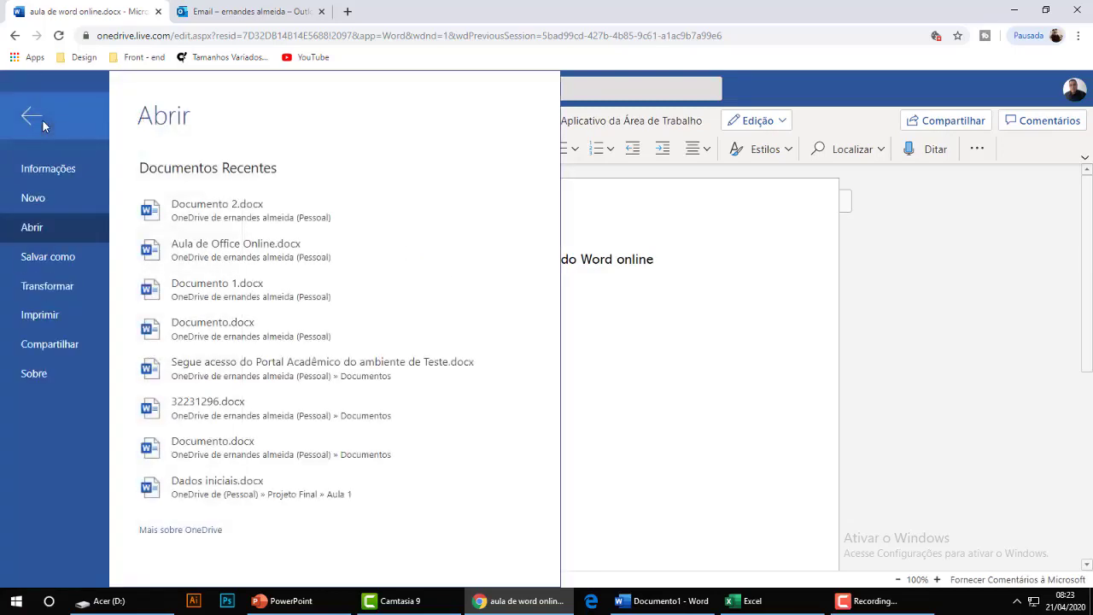
click(74, 263)
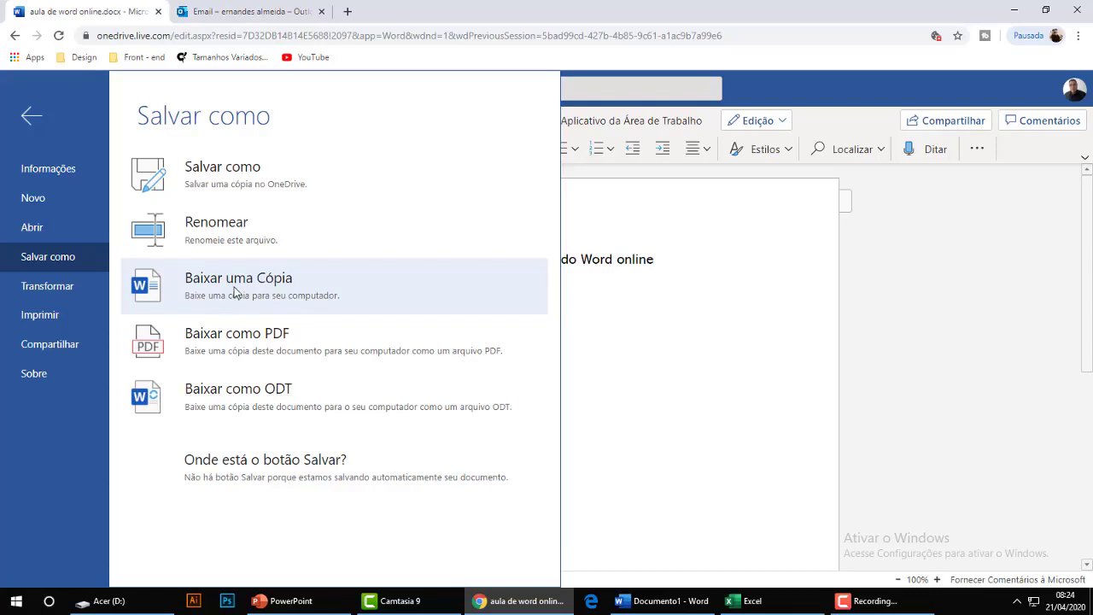
click(237, 292)
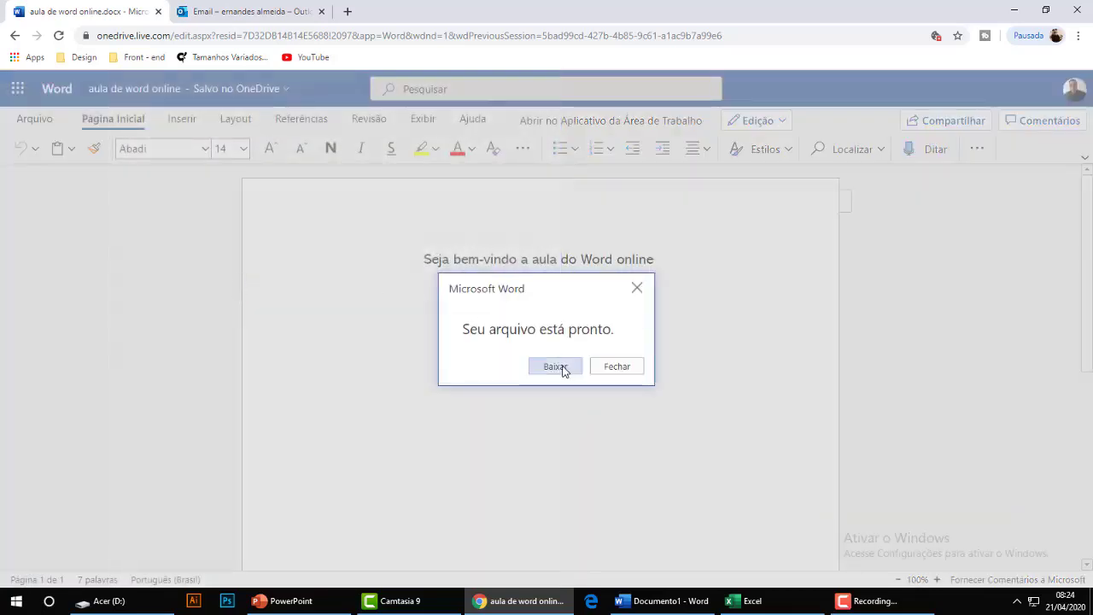
click(553, 376)
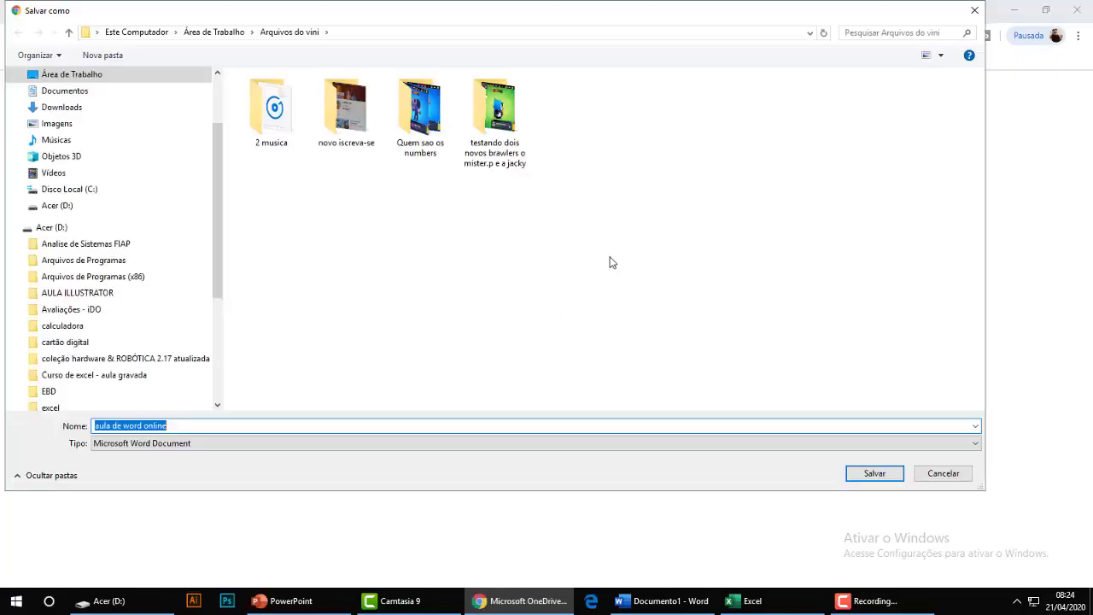
- Create a Desktop folder 'Aula office online' and save the .docx download into it
drag(370, 17, 425, 74)
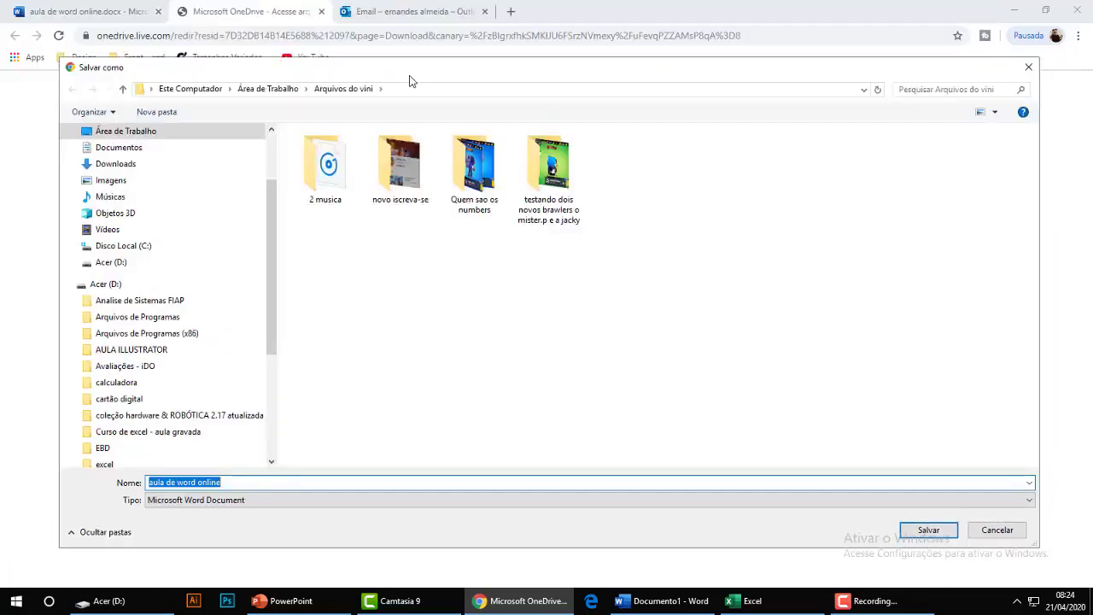
click(141, 134)
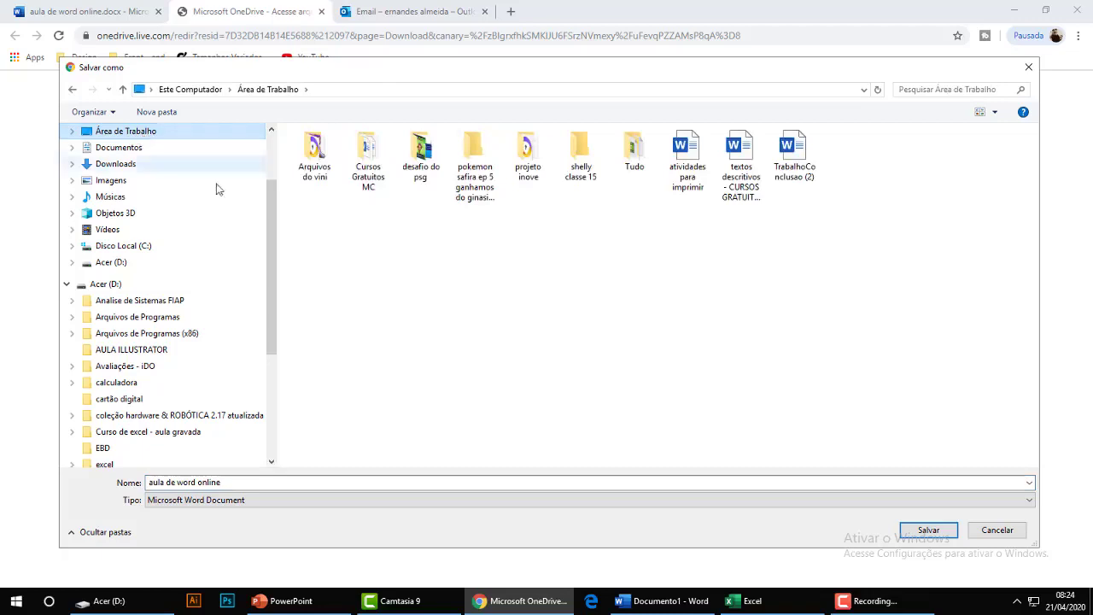
click(162, 113)
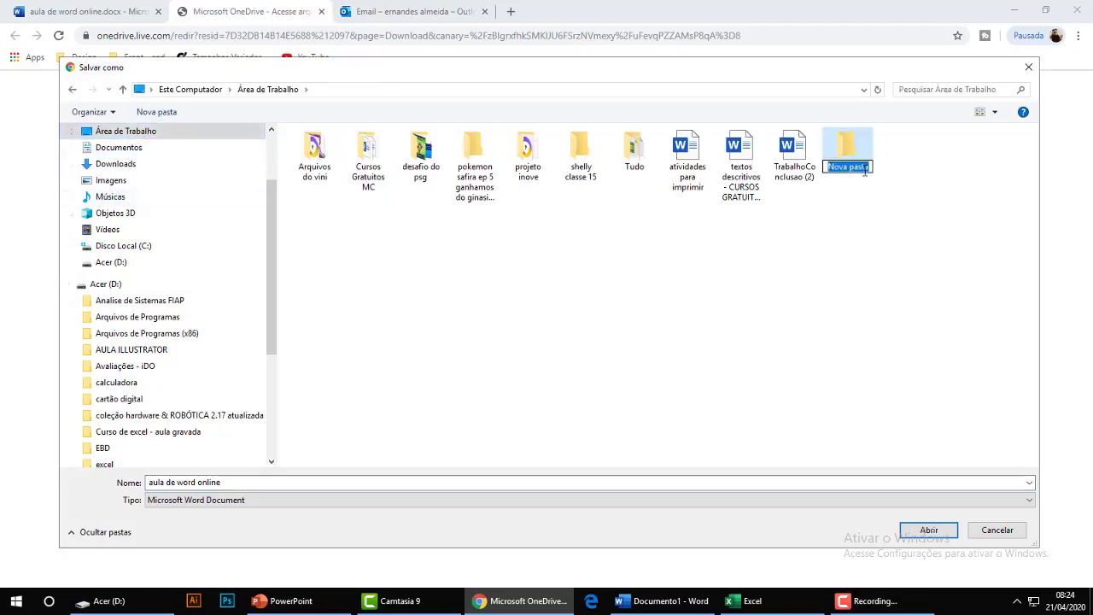
text(Aula o)
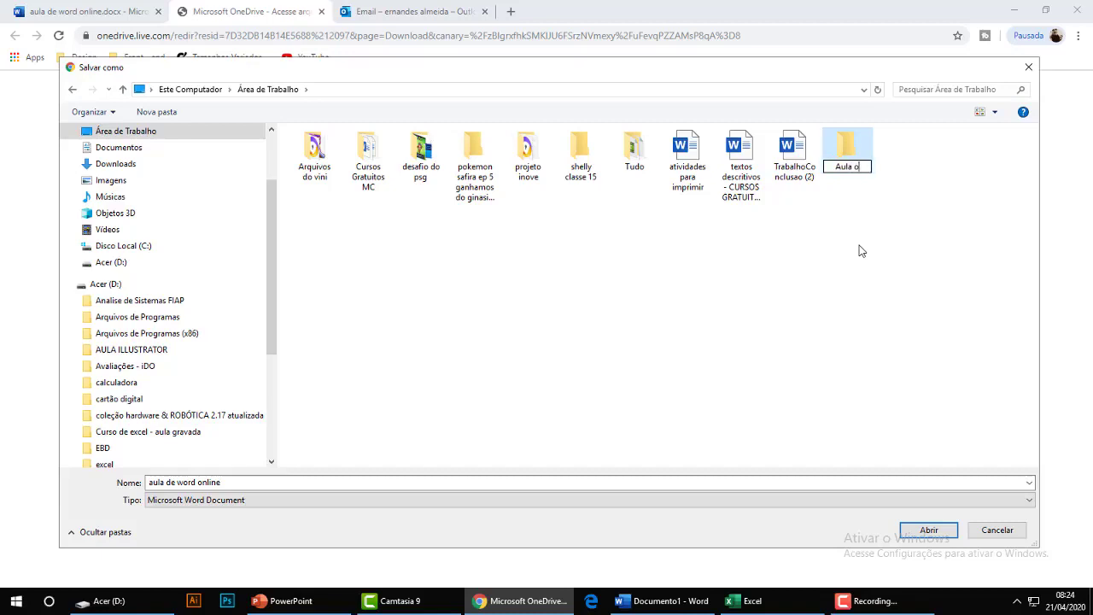
text(ffice online)
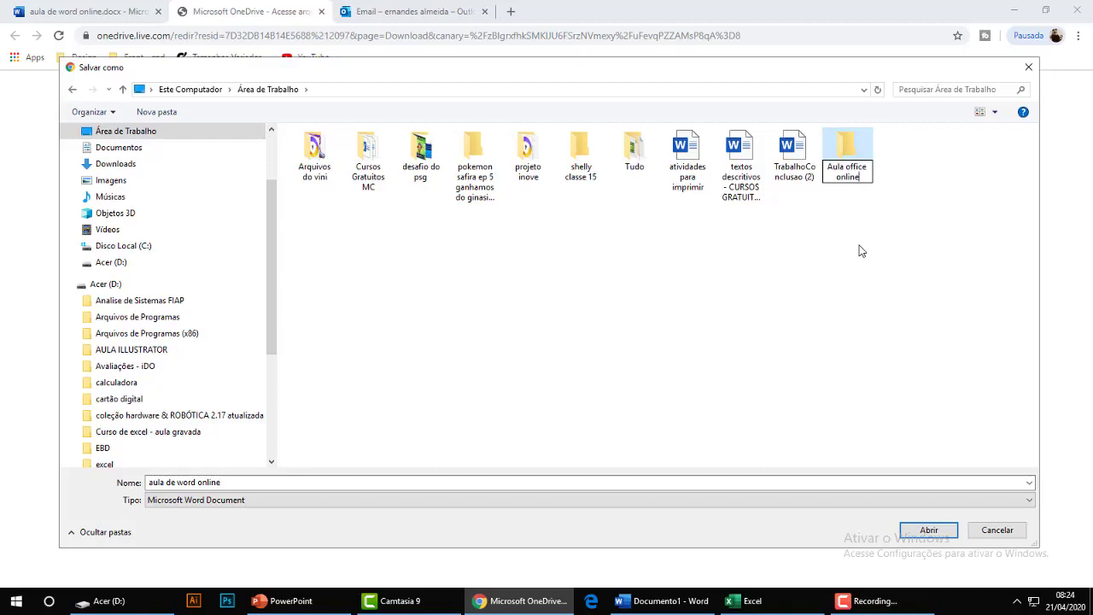
key(Return)
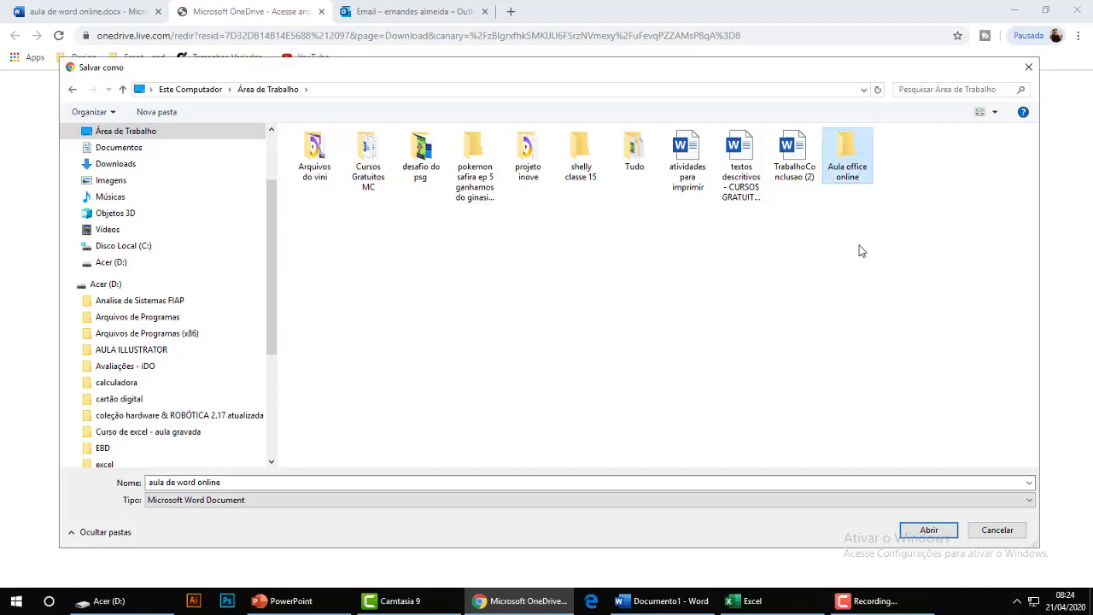
key(Return)
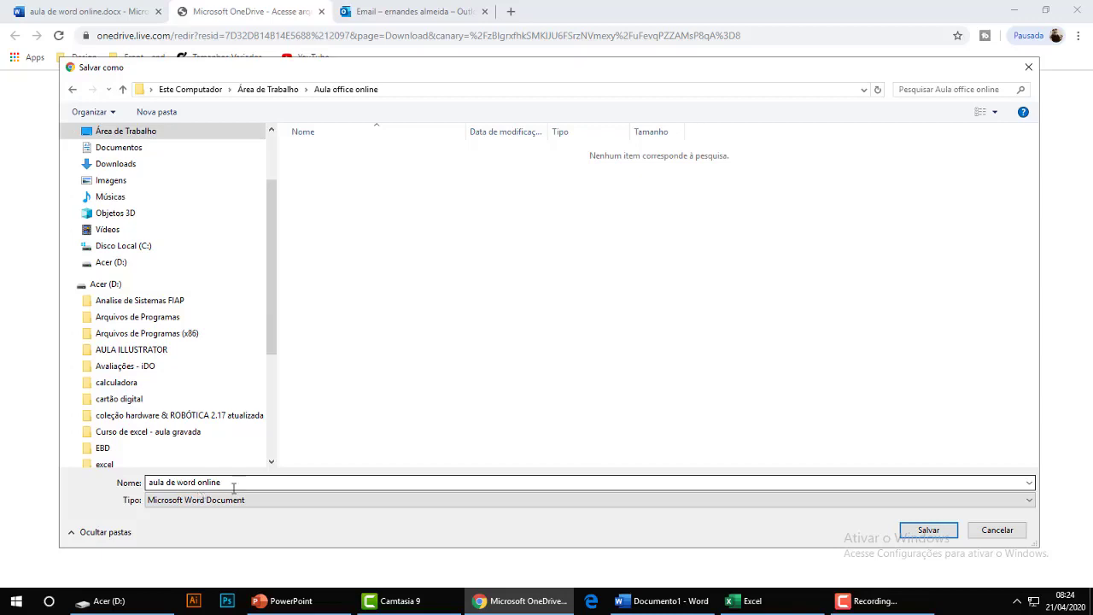
click(926, 530)
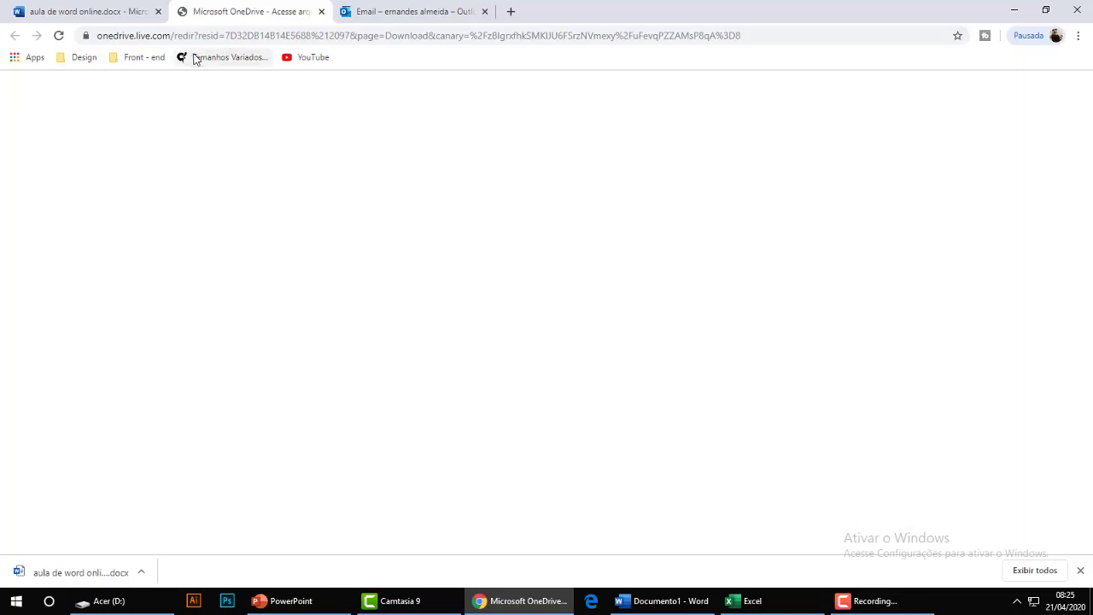
- Switch from Word to Excel Online and create the blank workbook 'Pasta de trabalho 1'
click(123, 14)
click(529, 319)
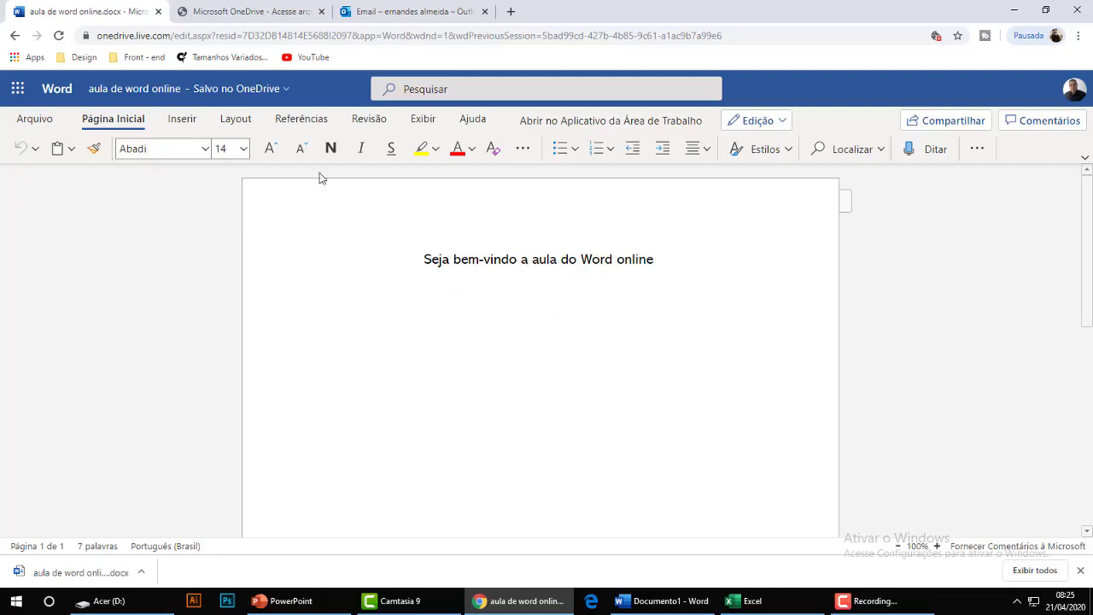
click(18, 94)
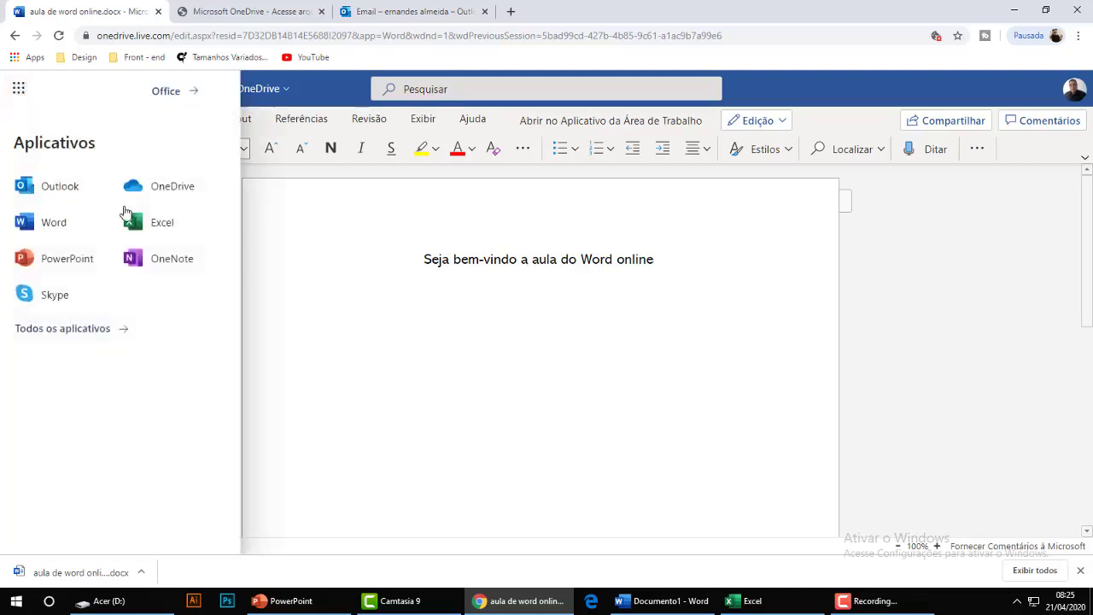
click(162, 223)
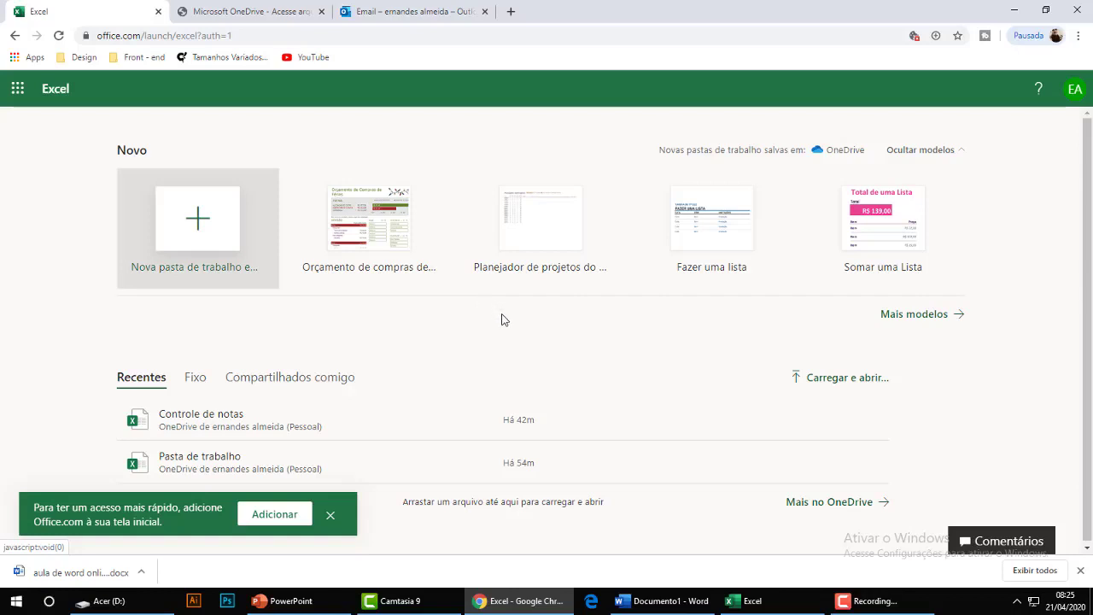
click(205, 226)
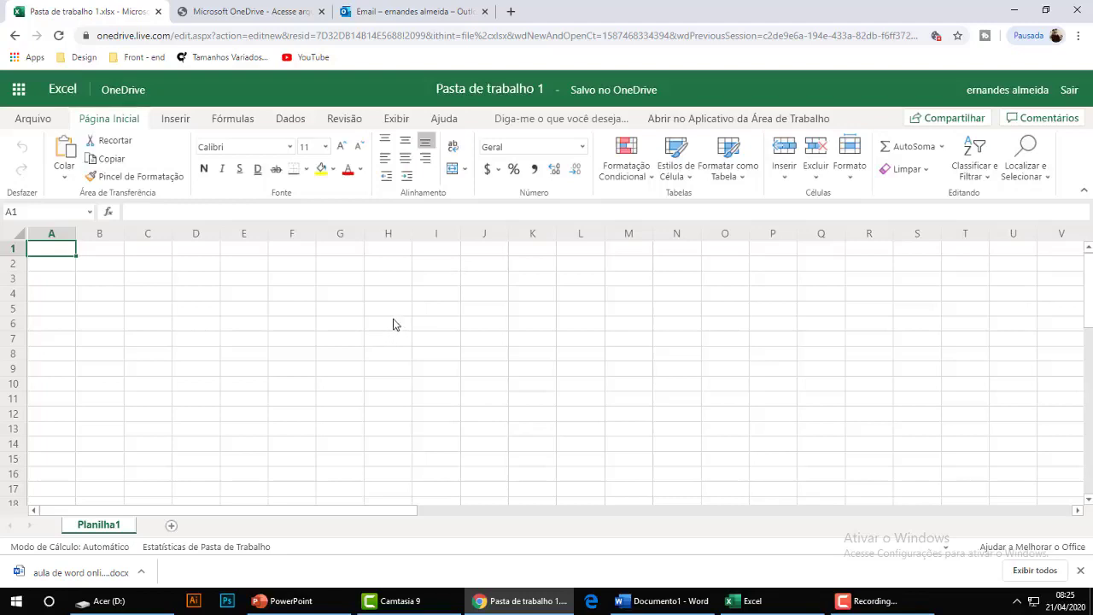
click(106, 265)
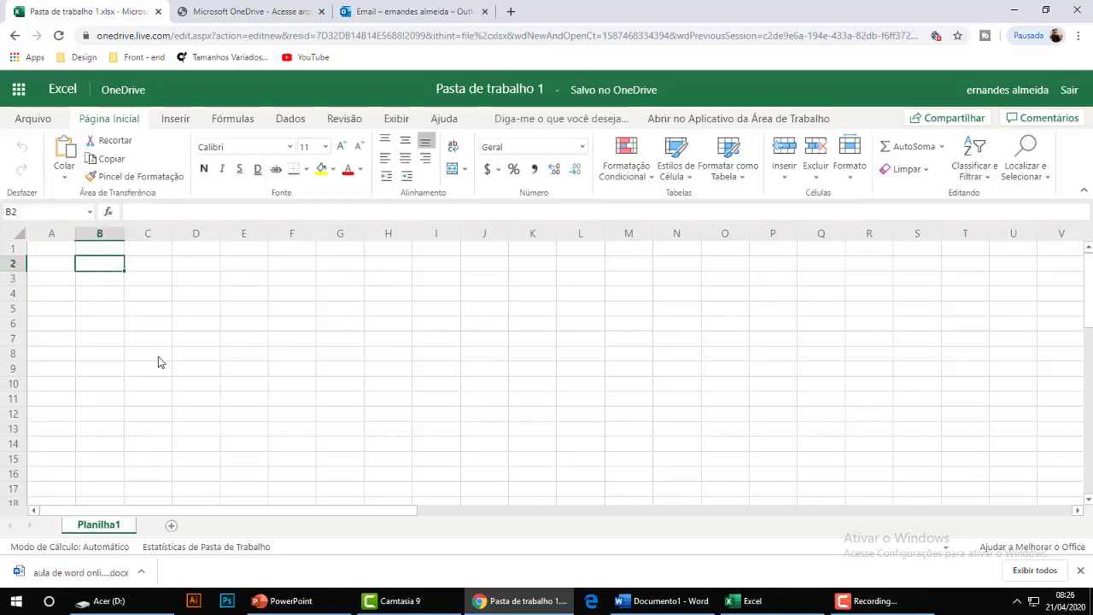
- Enter title 'Controle de Notas' in B2 and headers Aluno, Nota 1º B, Nota 2º B, Média
text(COntro)
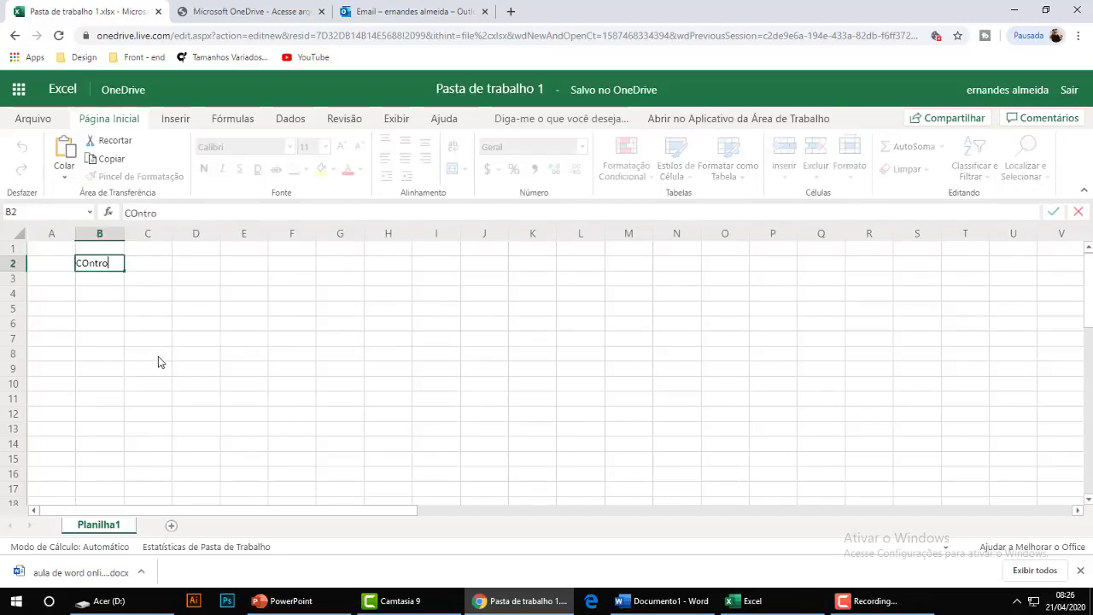
key(BackSpace)
key(BackSpace)
key(BackSpace)
key(BackSpace)
key(BackSpace)
text(C)
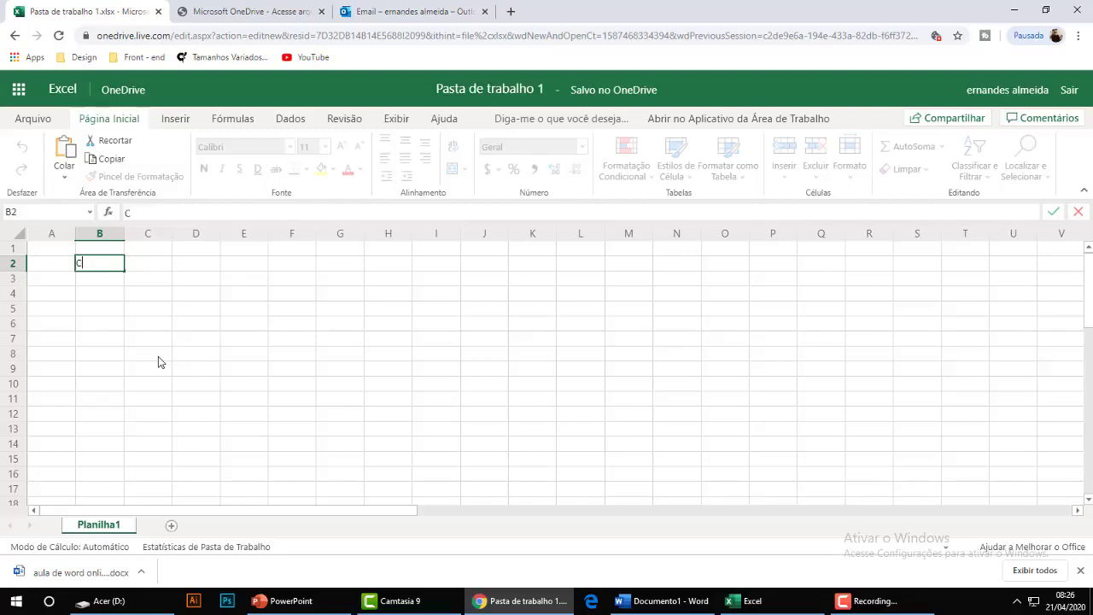
text(ontrole de N)
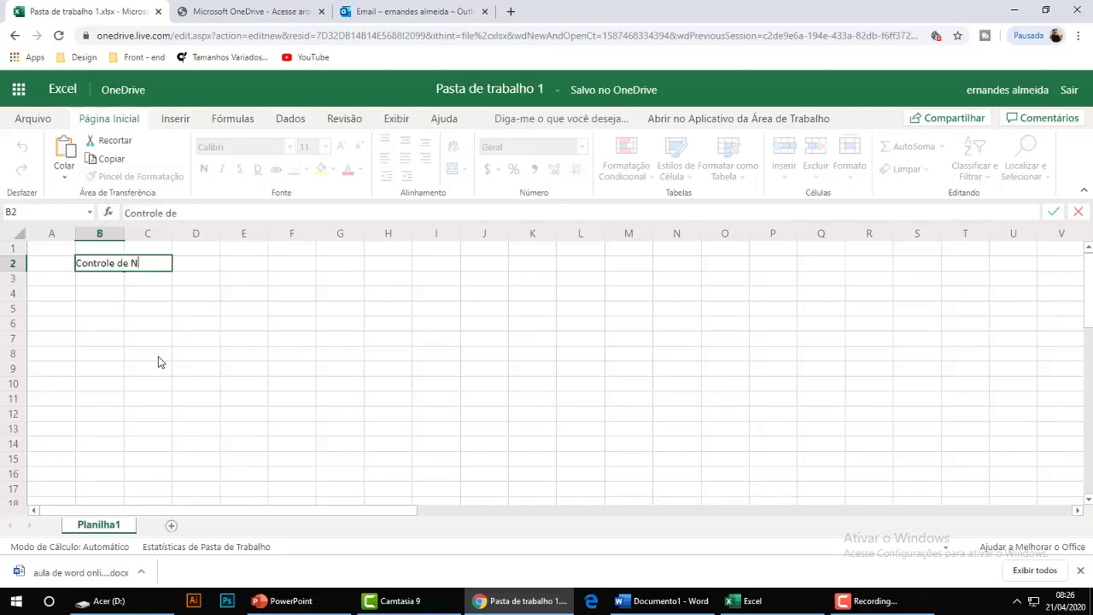
text(otas)
key(Return)
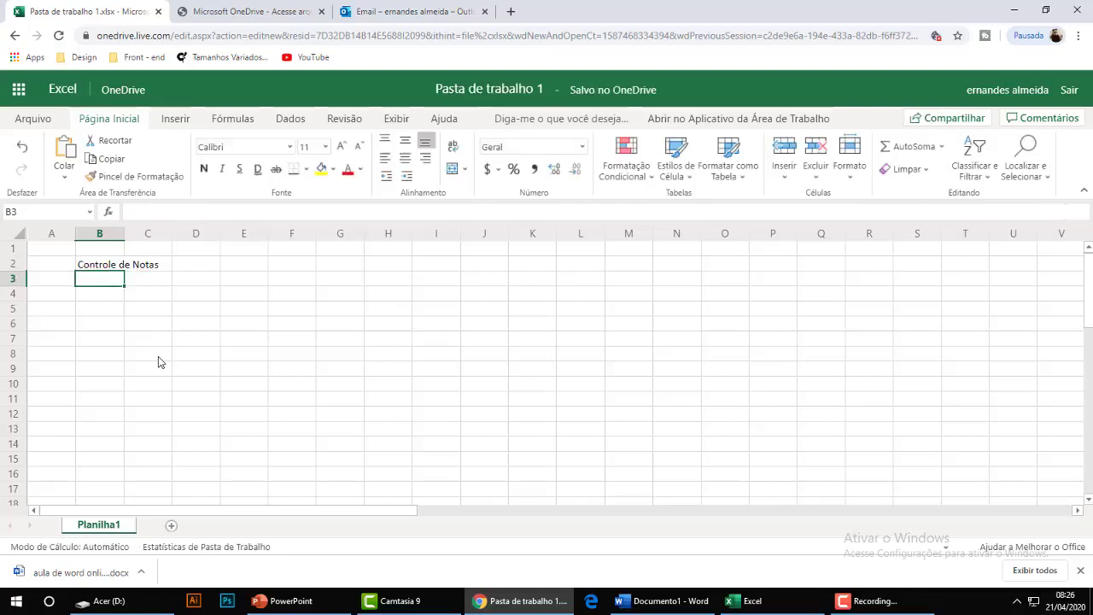
text(Aluno)
key(Tab)
text(Bota)
text(Npo)
text(ta 1º B)
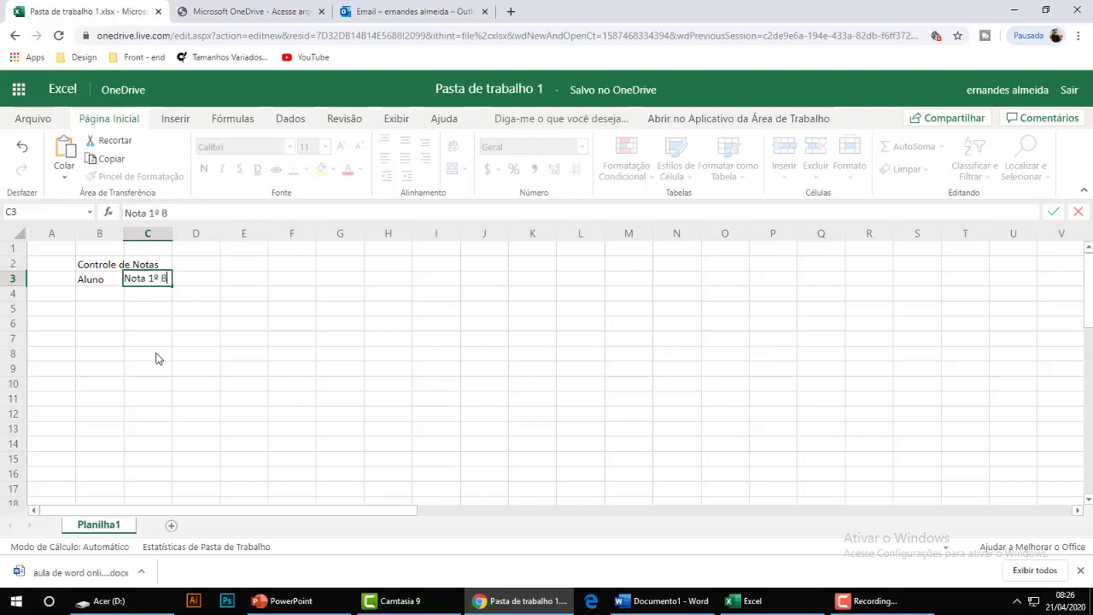
key(Tab)
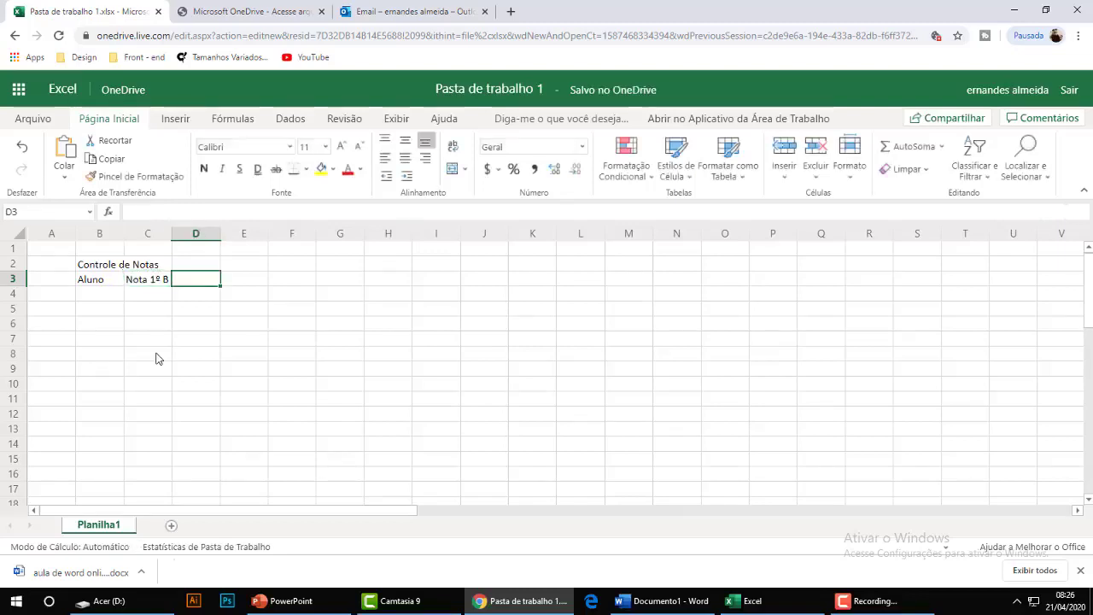
text(Nota 2º B)
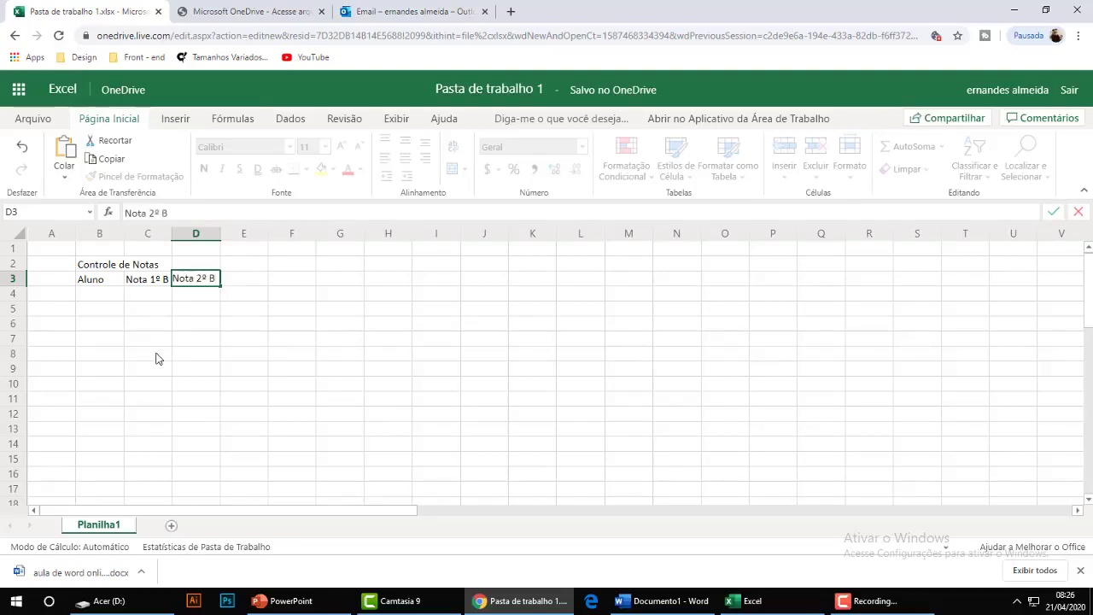
click(252, 286)
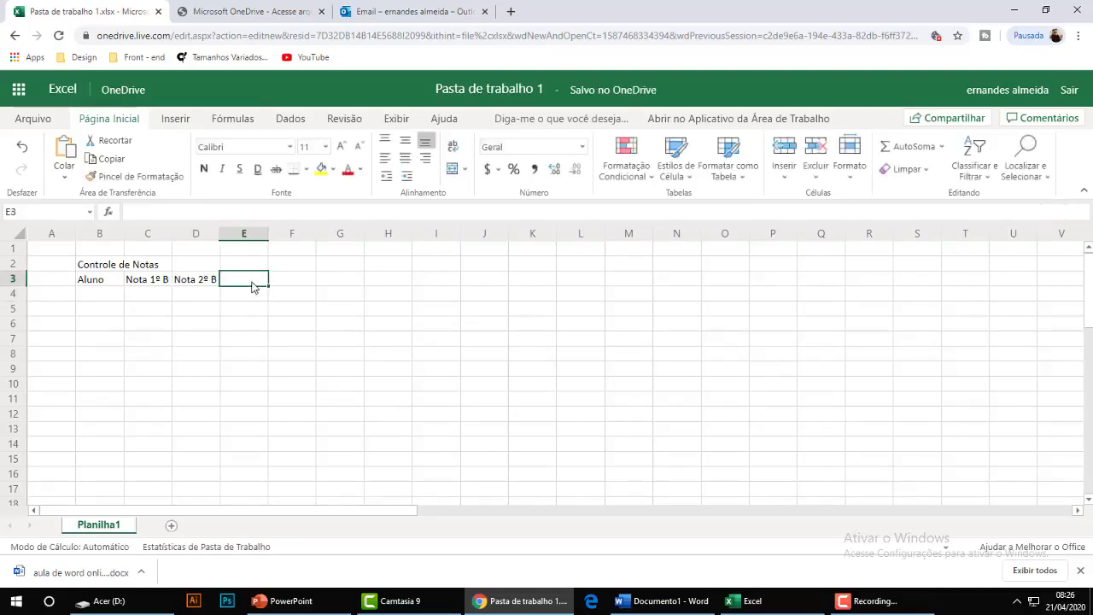
text(Média)
key(Return)
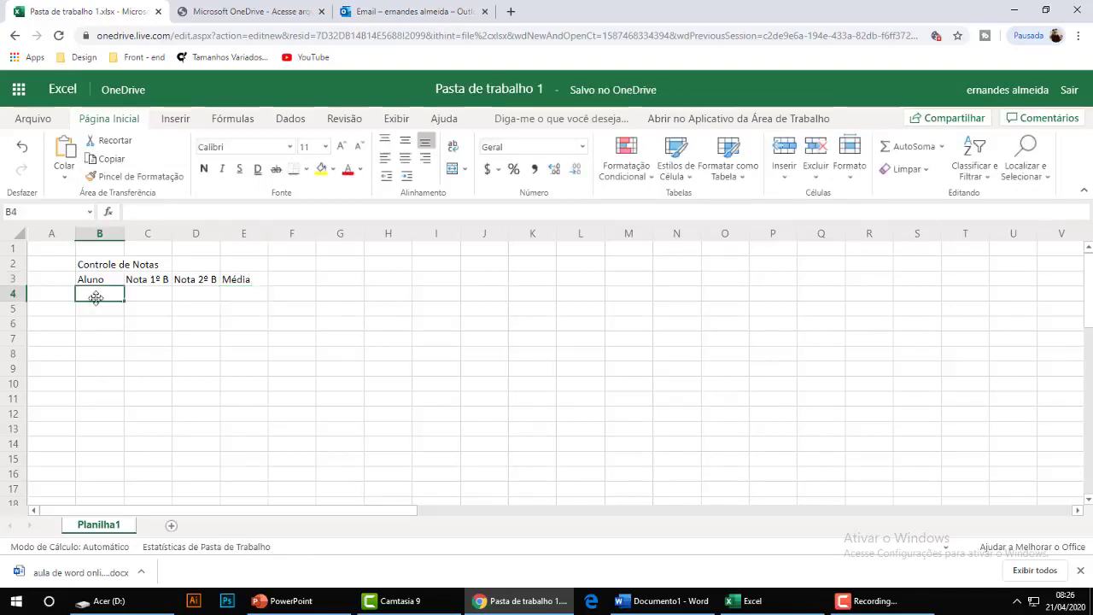
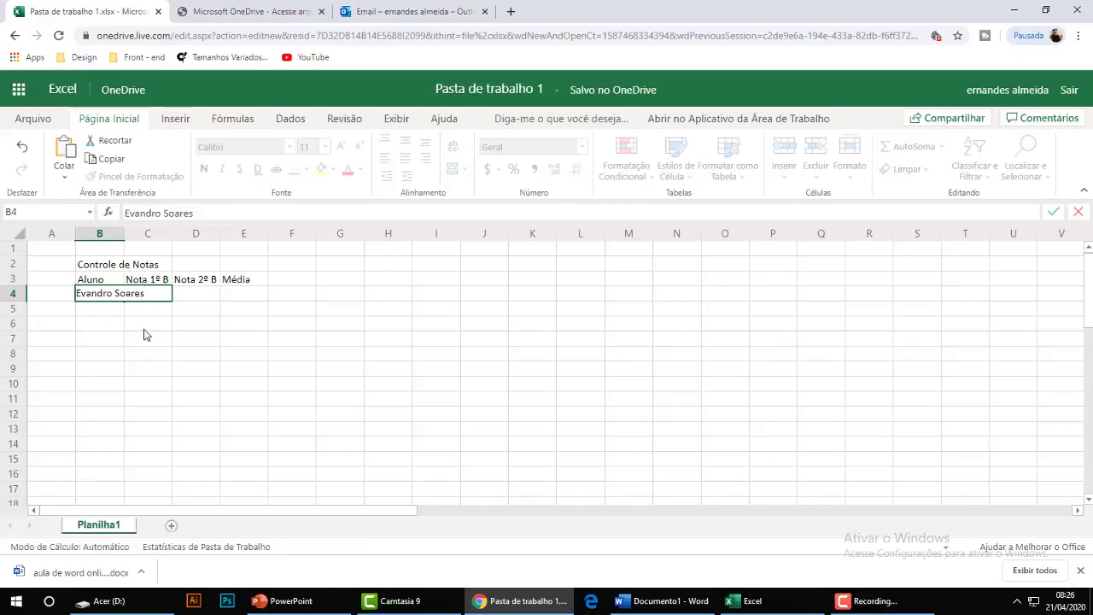
- Enter the student's name in B4 and autofit column B to fit it
click(150, 324)
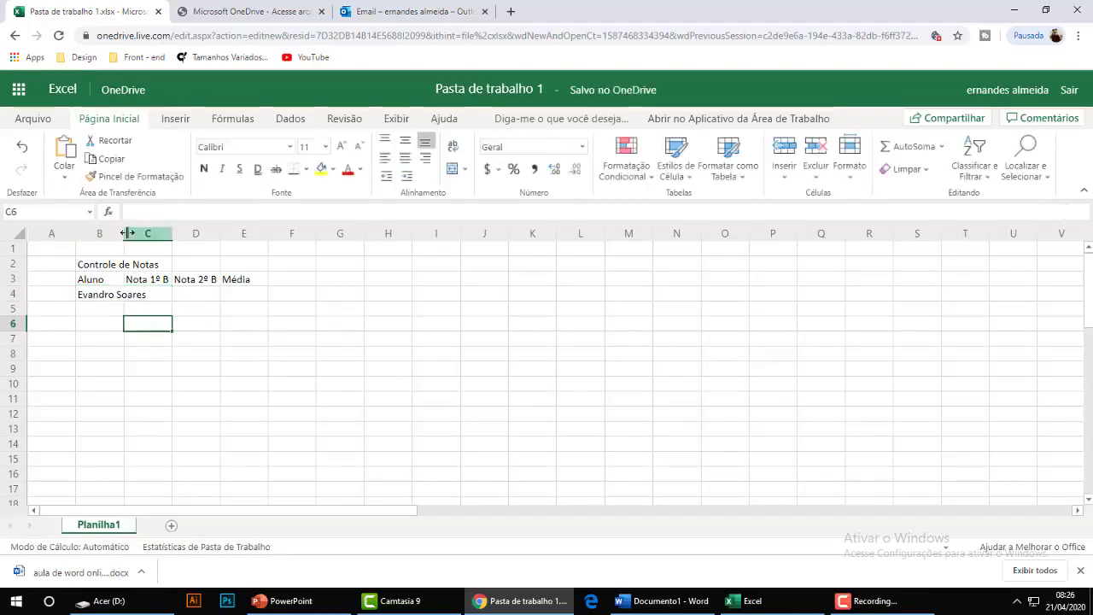
click(103, 301)
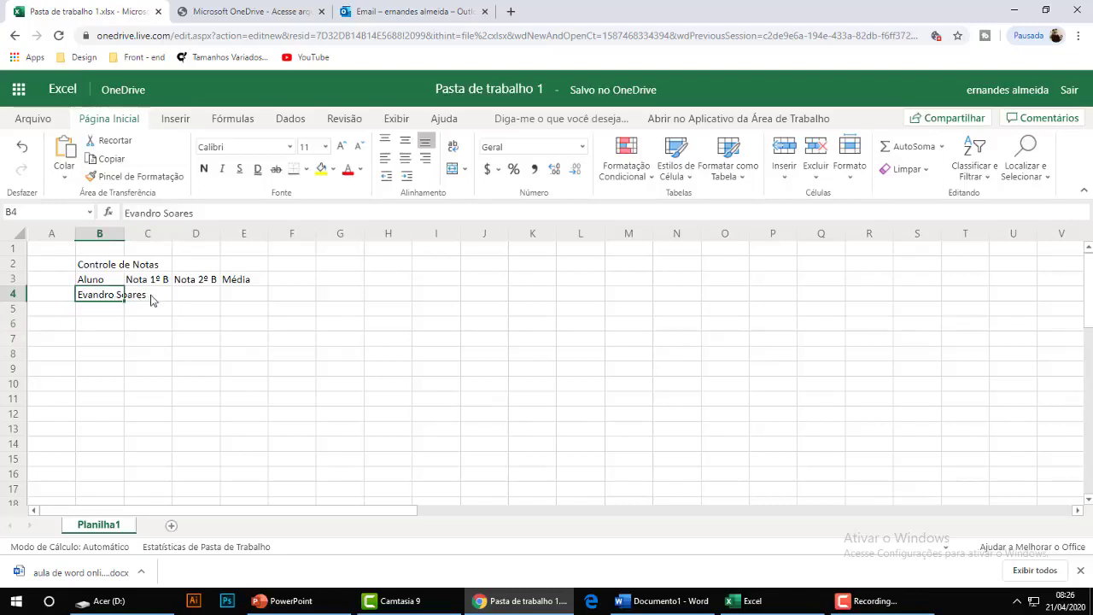
drag(132, 297, 156, 297)
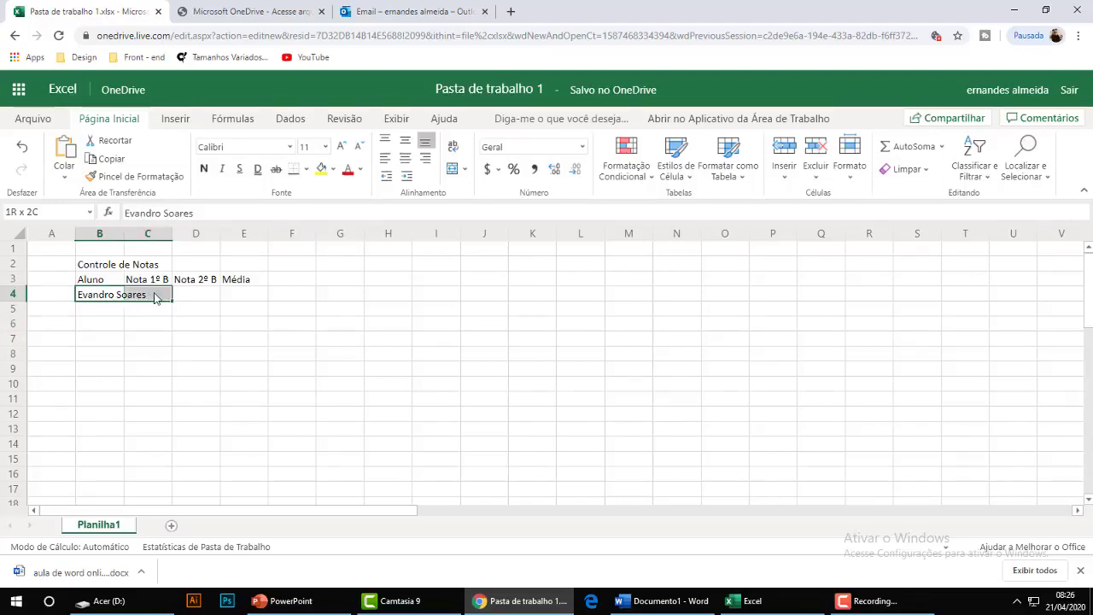
click(99, 297)
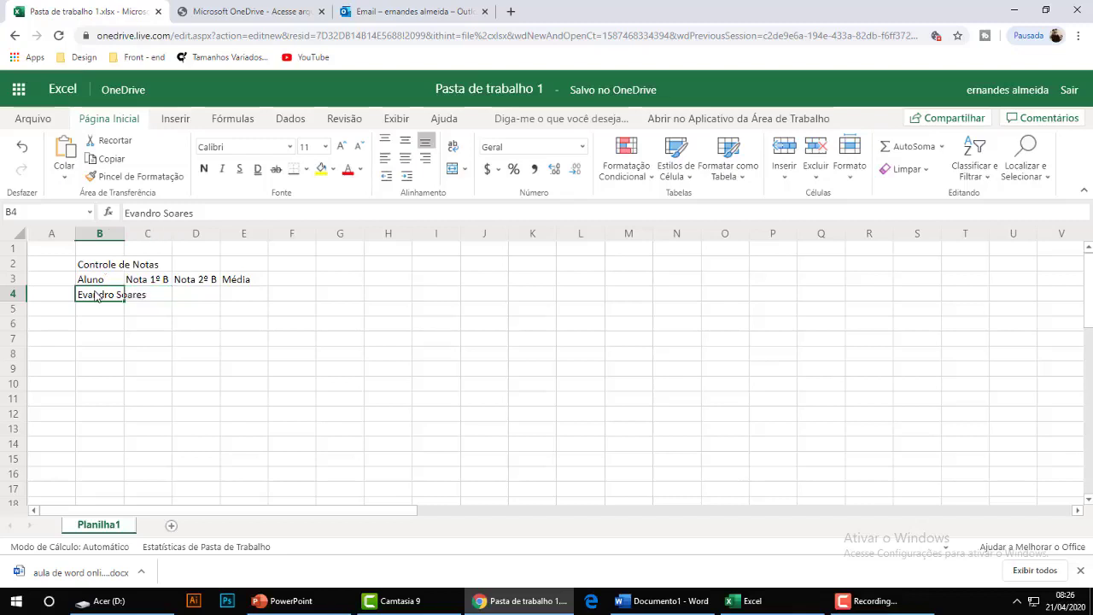
double_click(124, 233)
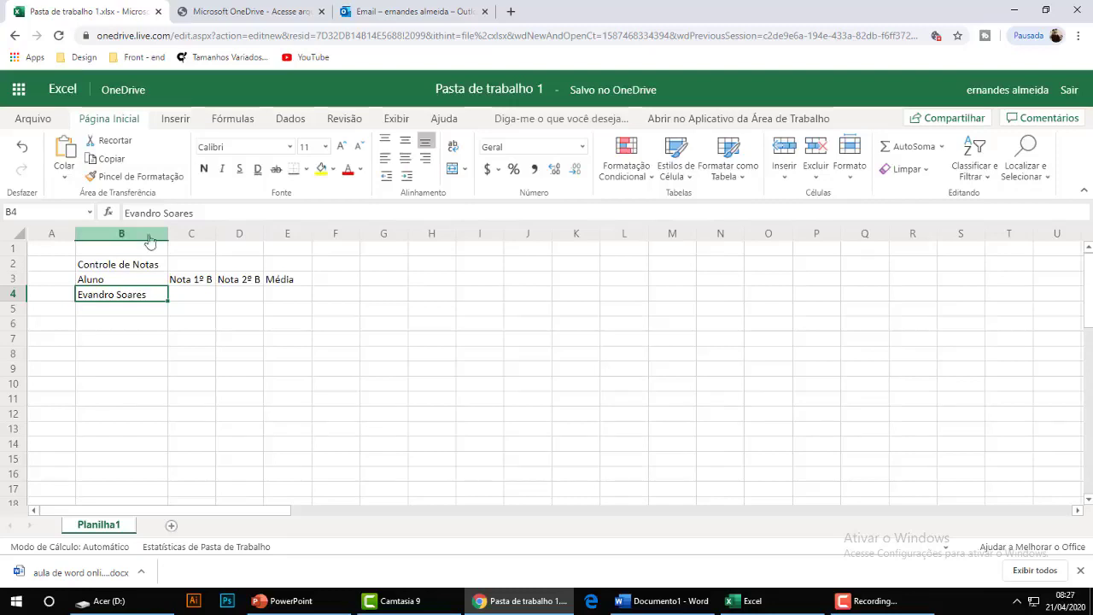
- Enter grades 7 and 6,5 in C4:D4 and begin =média in E4
click(182, 283)
click(194, 297)
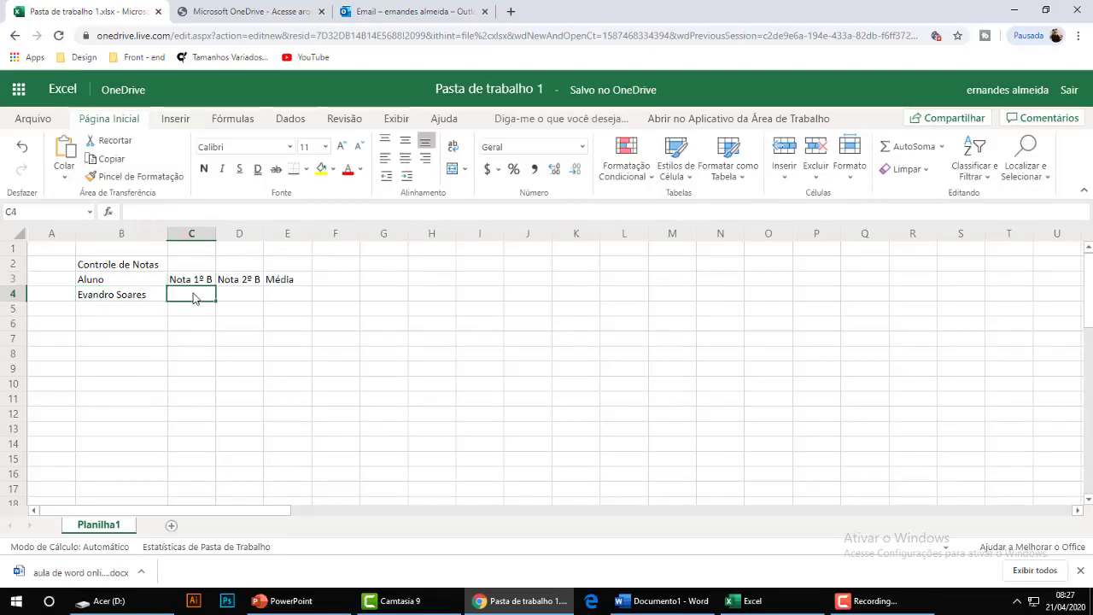
text(7)
key(Tab)
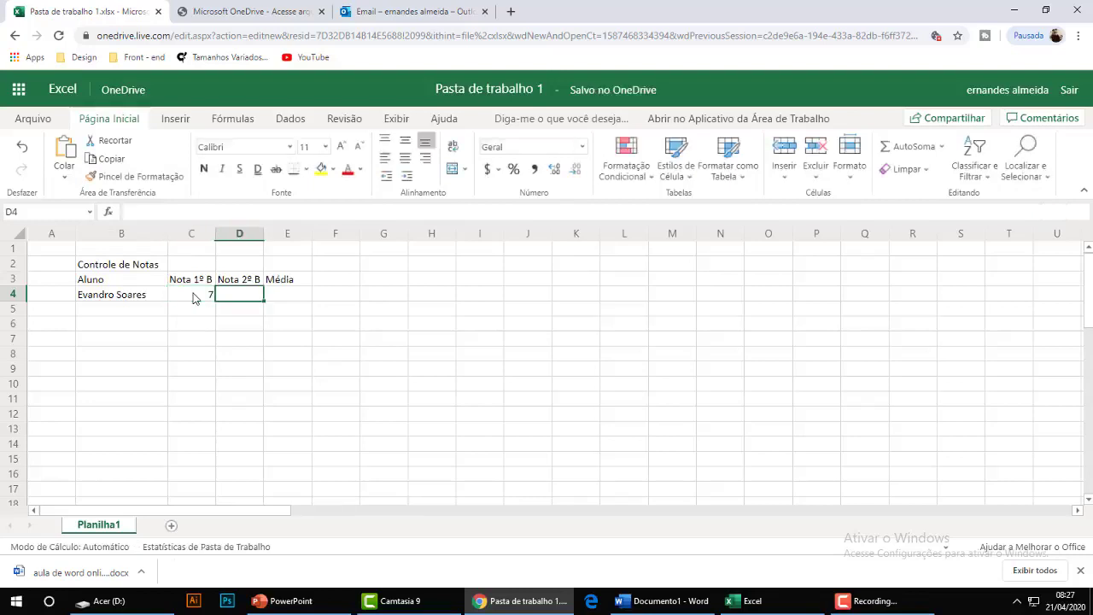
text(6,5)
key(Tab)
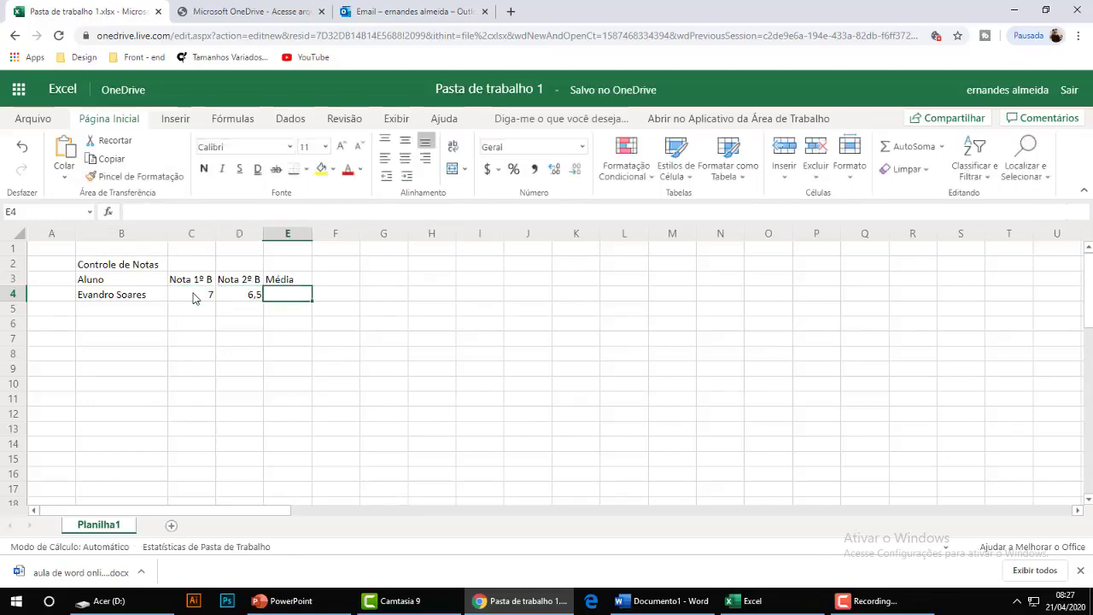
text(=)
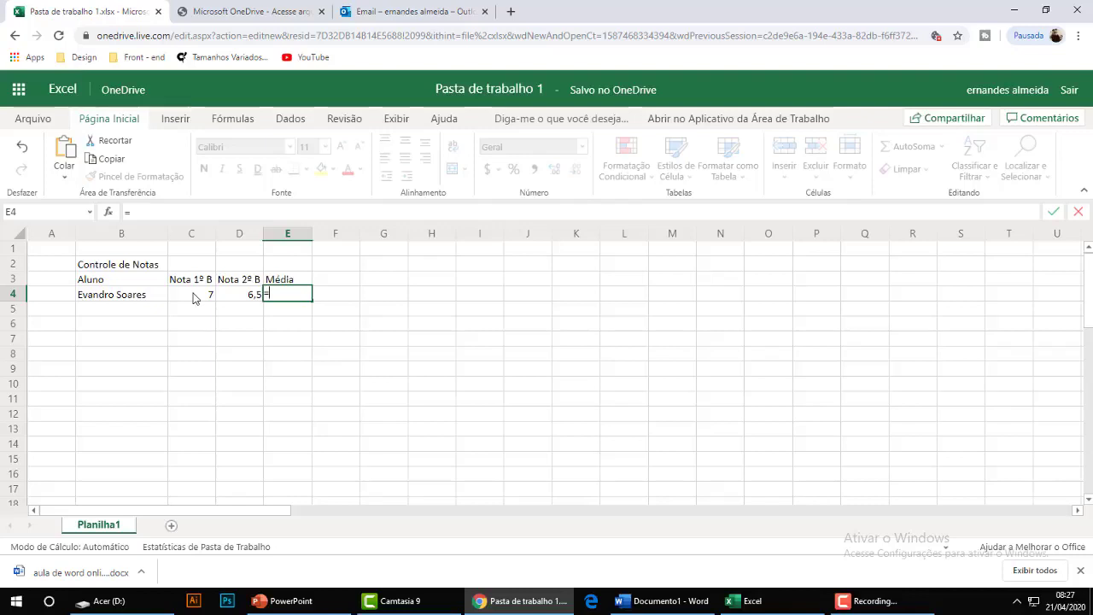
text(média)
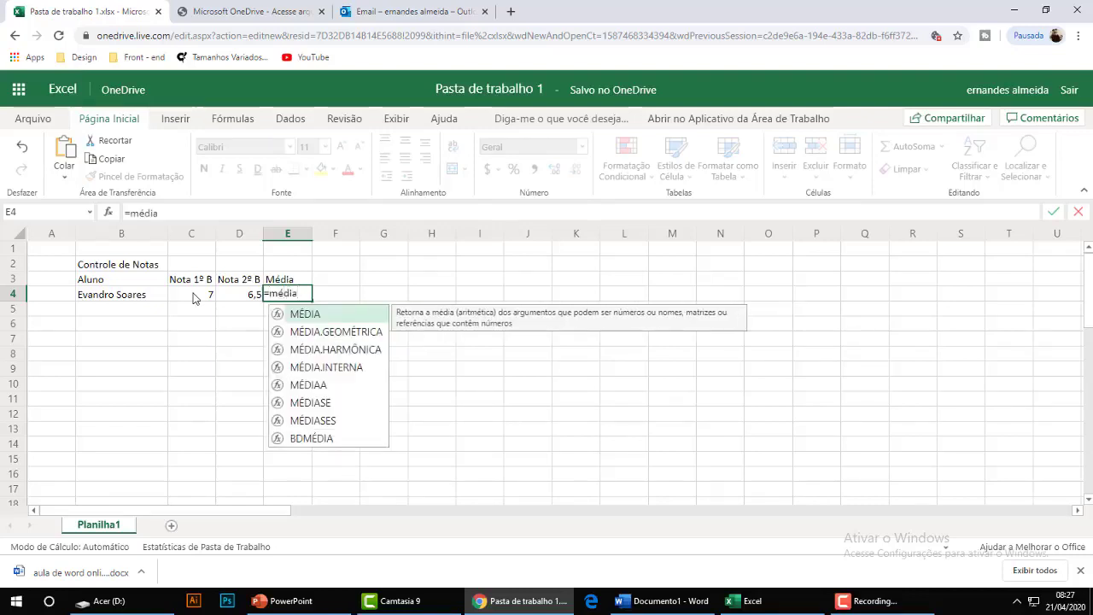
- Complete E4 as =MÉDIA(C4:D4), showing the average 6,75
key(Tab)
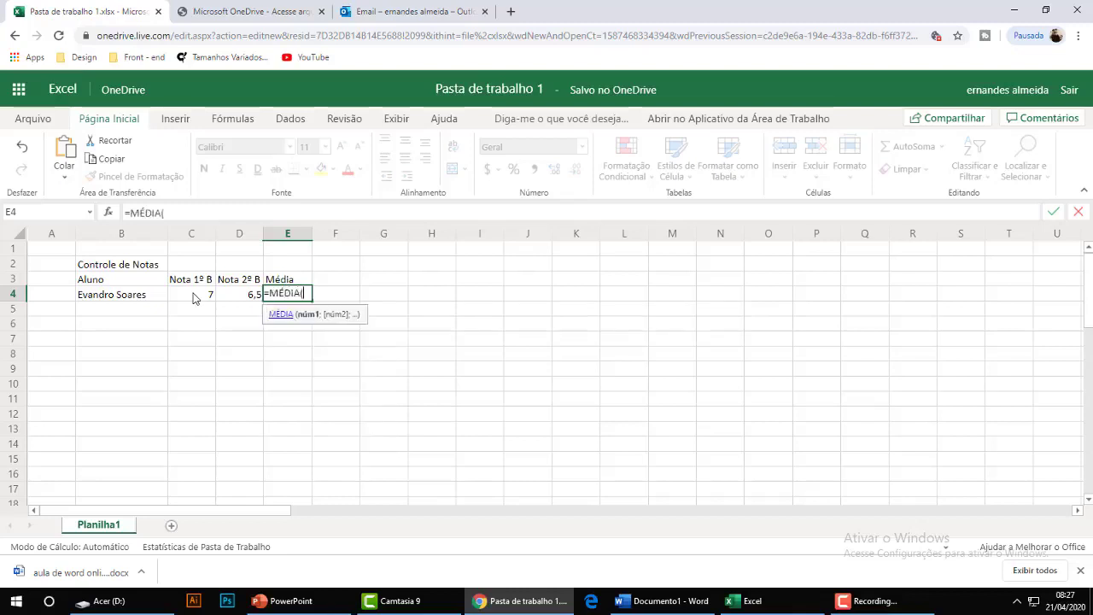
drag(196, 300, 231, 298)
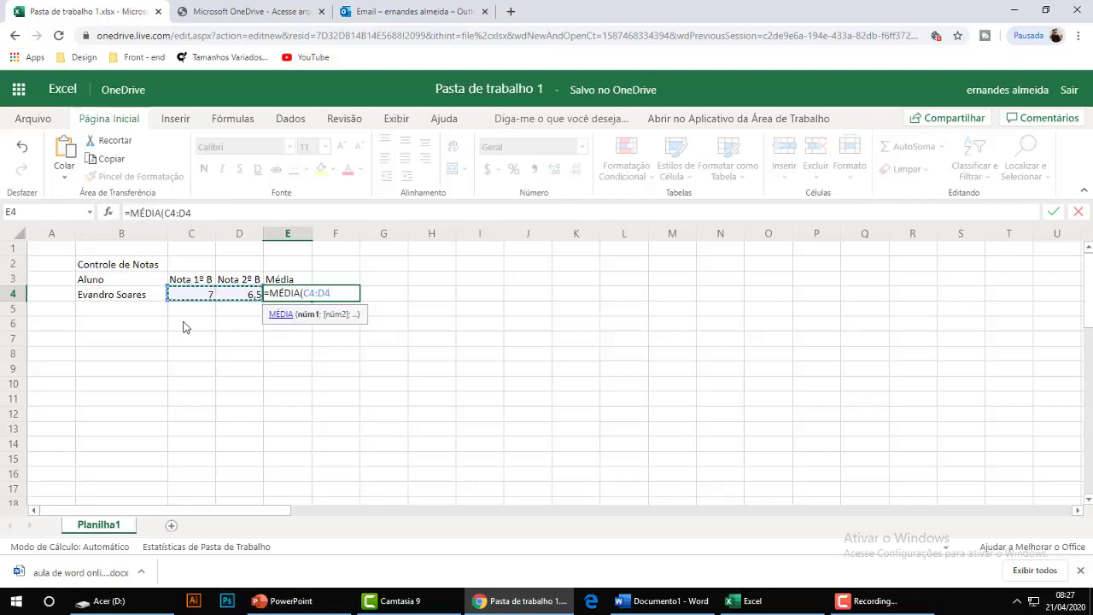
text())
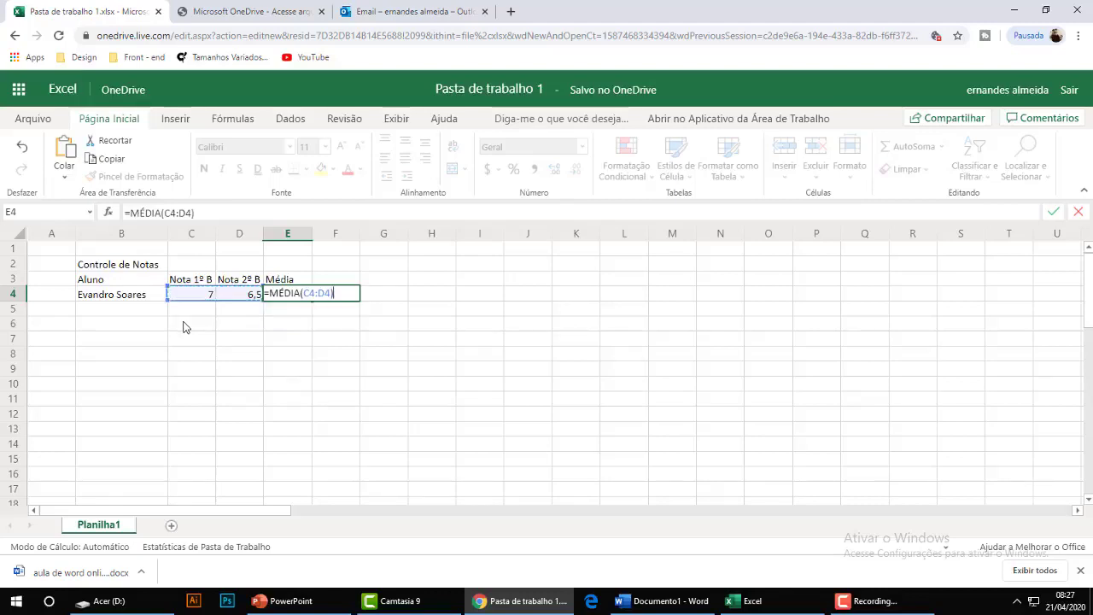
key(Return)
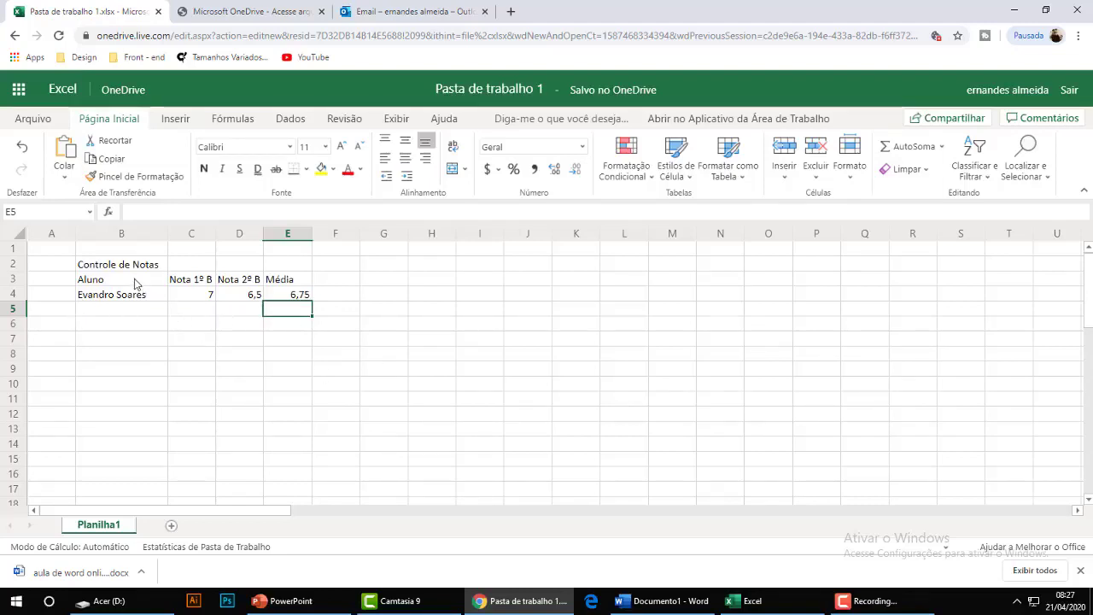
- Merge and centre the title across B2:E2 and enlarge its font to 16
drag(135, 266, 276, 270)
click(205, 310)
drag(128, 265, 284, 268)
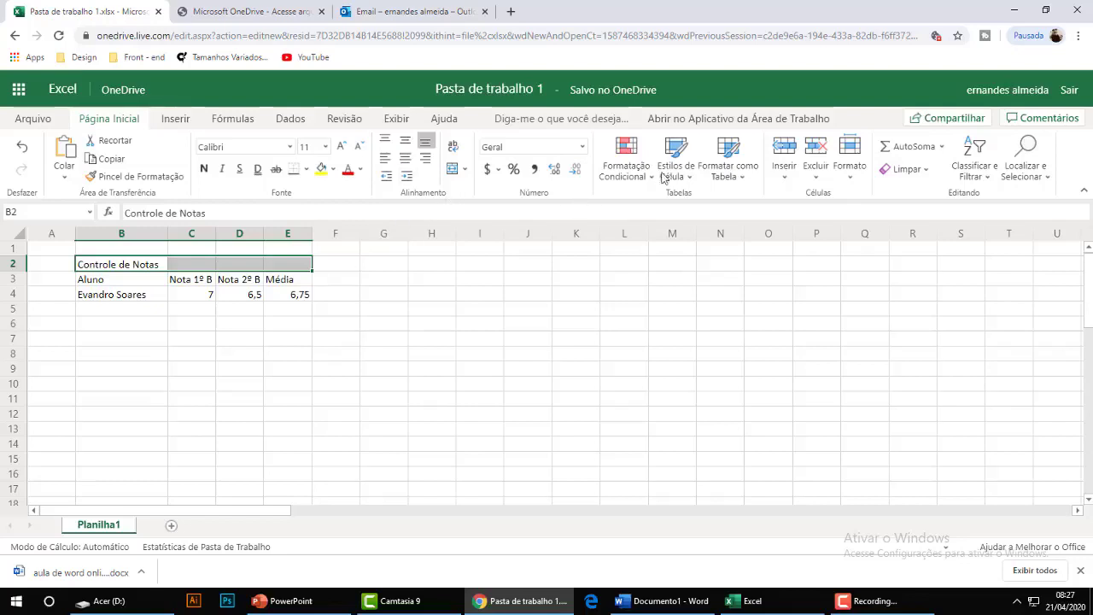
click(452, 171)
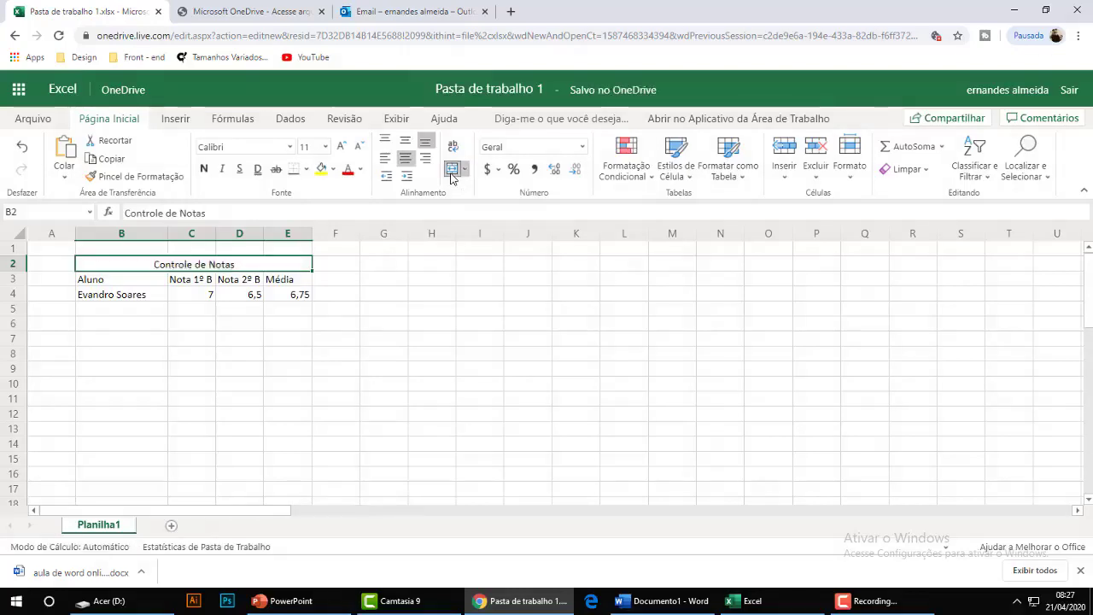
click(341, 147)
click(341, 147)
click(341, 147)
- Give the title a blue fill with white text
click(332, 169)
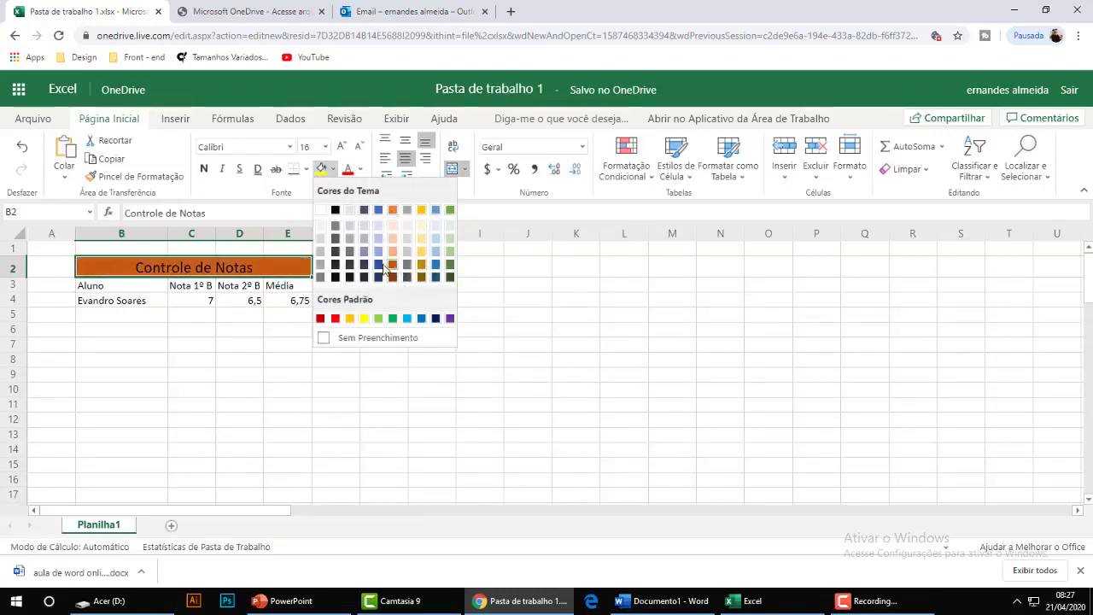
click(379, 267)
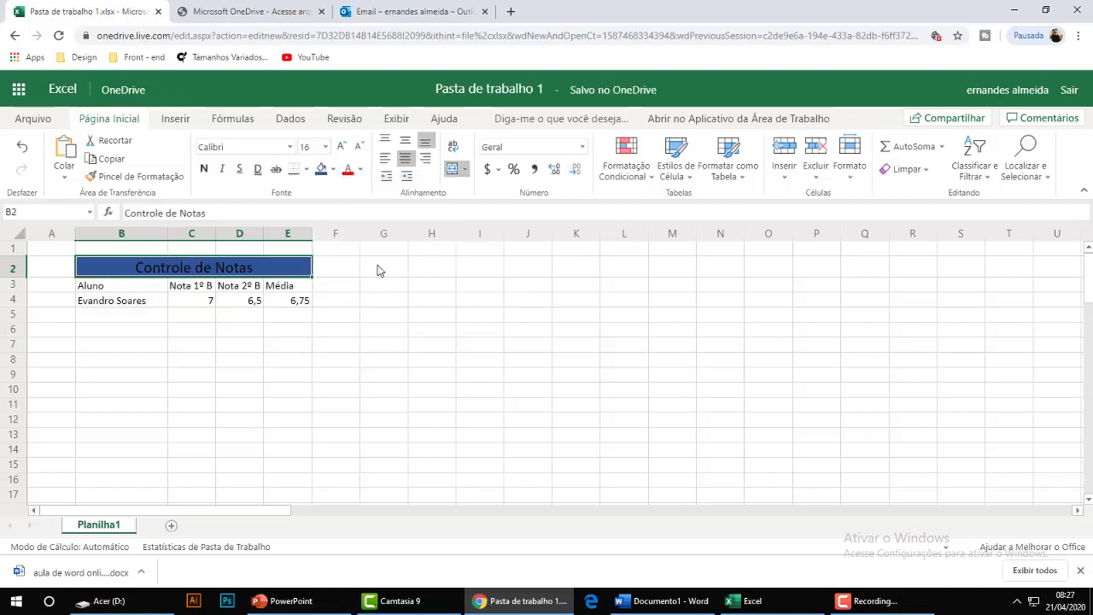
click(360, 169)
click(347, 229)
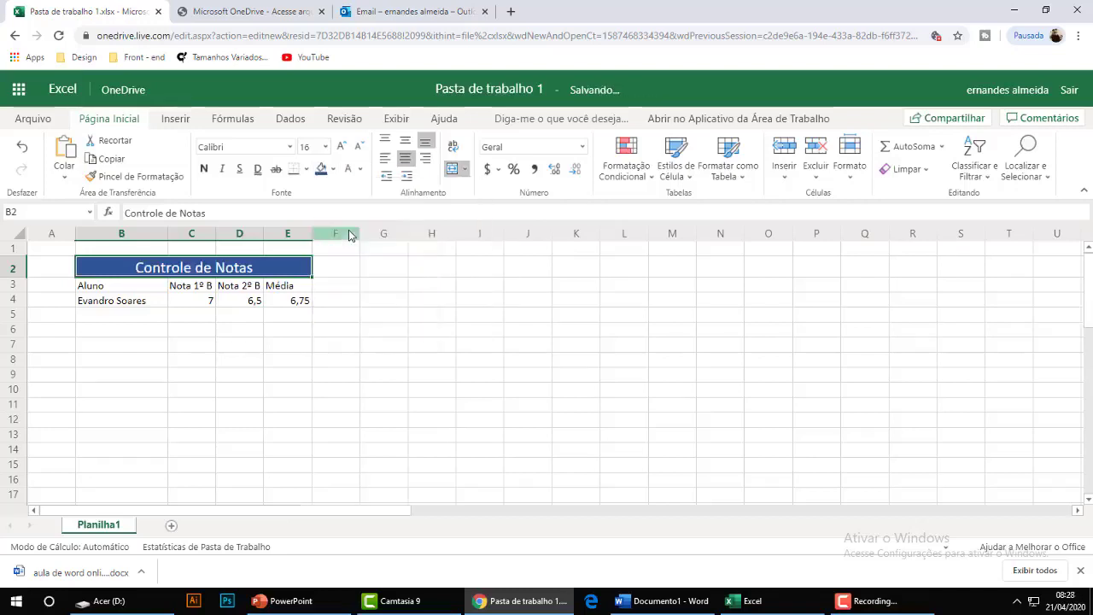
click(289, 348)
drag(94, 285, 293, 295)
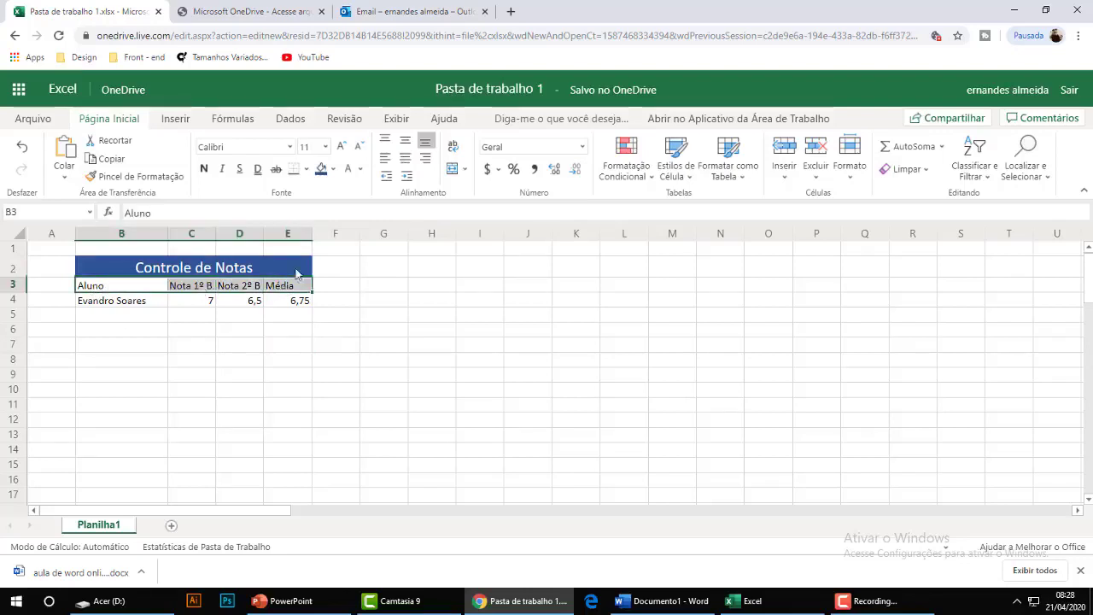
- Make the B3:E3 headers bold, centred horizontally and middle-aligned vertically
click(405, 162)
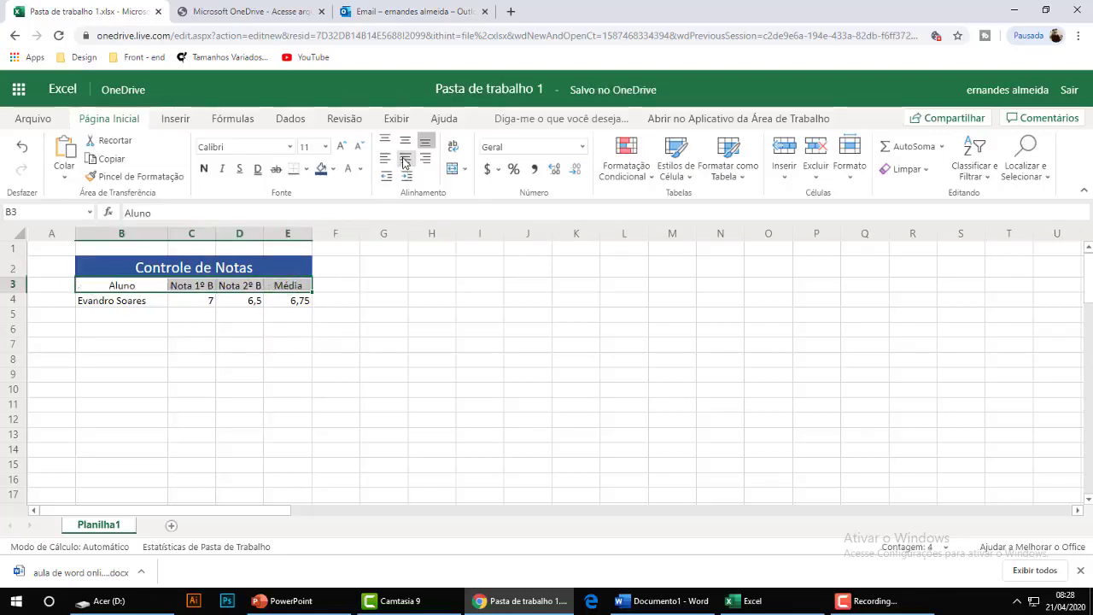
click(407, 142)
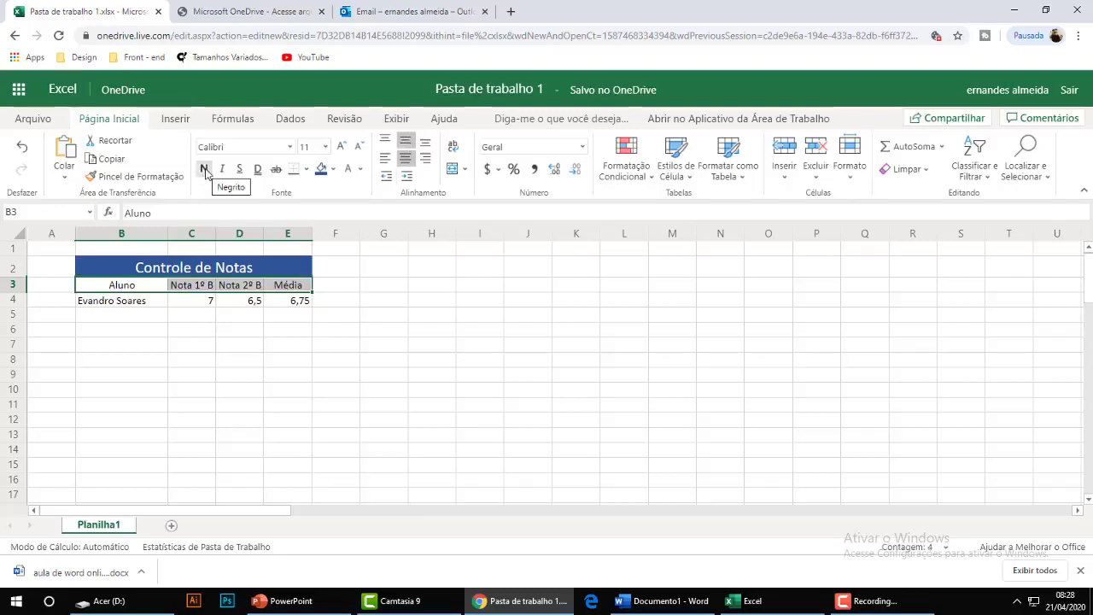
click(205, 169)
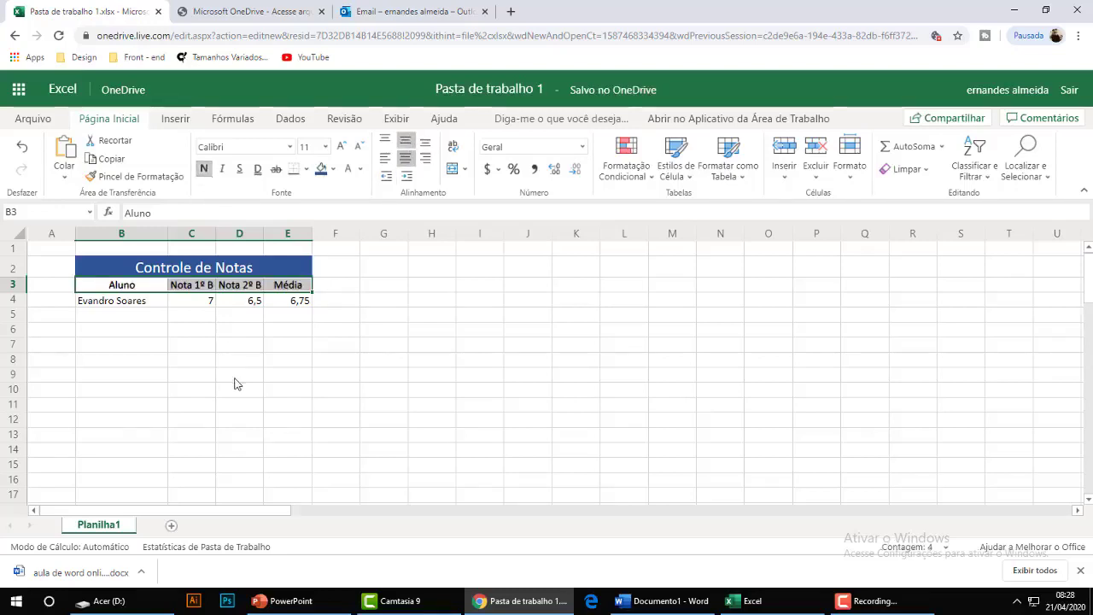
click(308, 360)
- Centre the student's data row B4:E4
drag(126, 304, 301, 303)
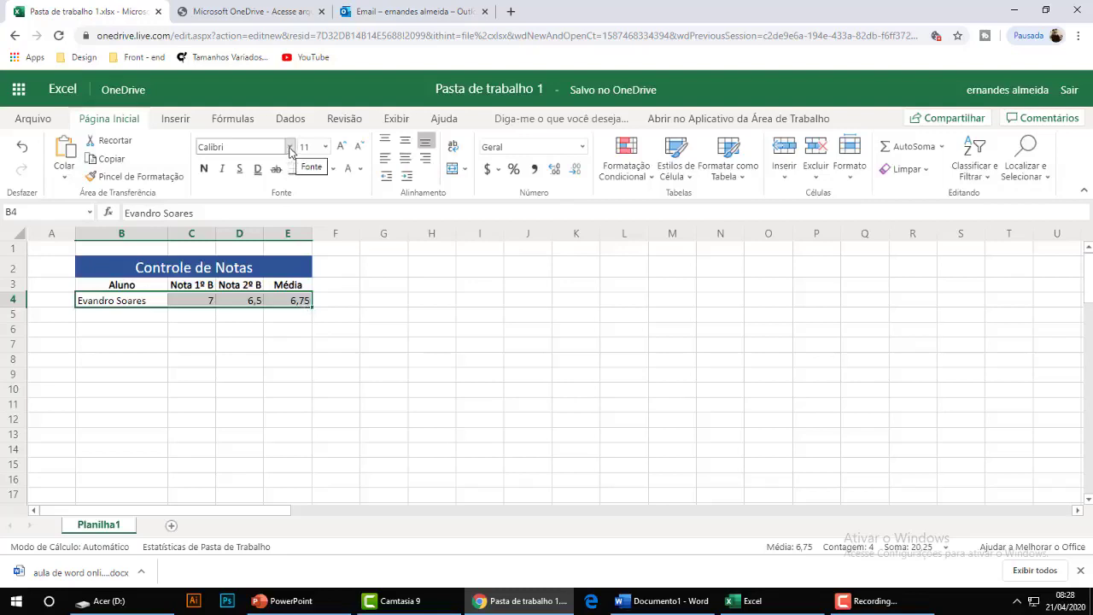
click(137, 290)
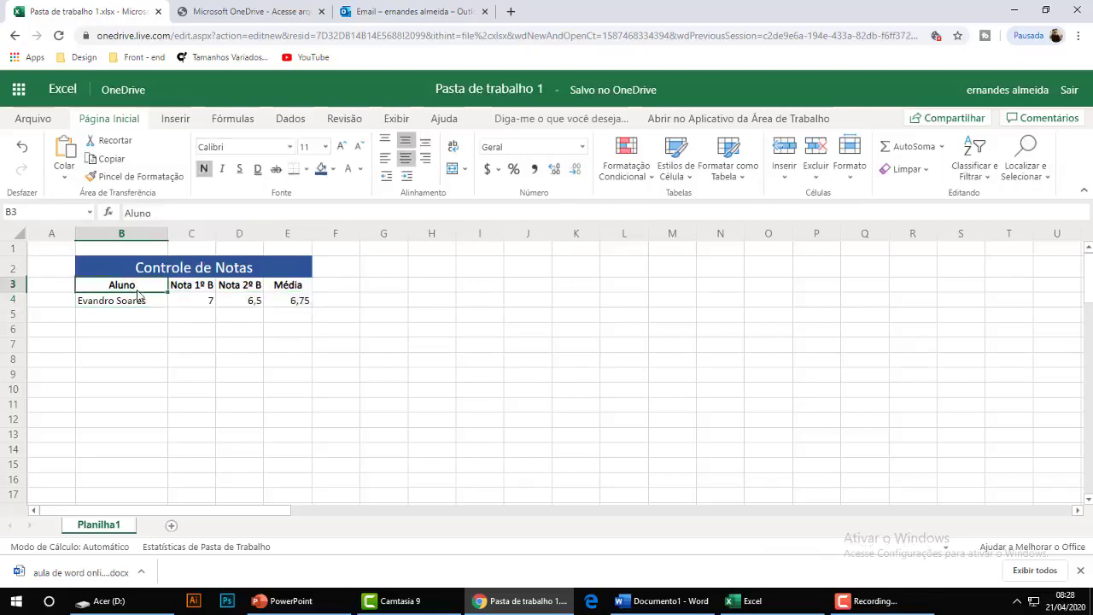
drag(134, 307, 288, 309)
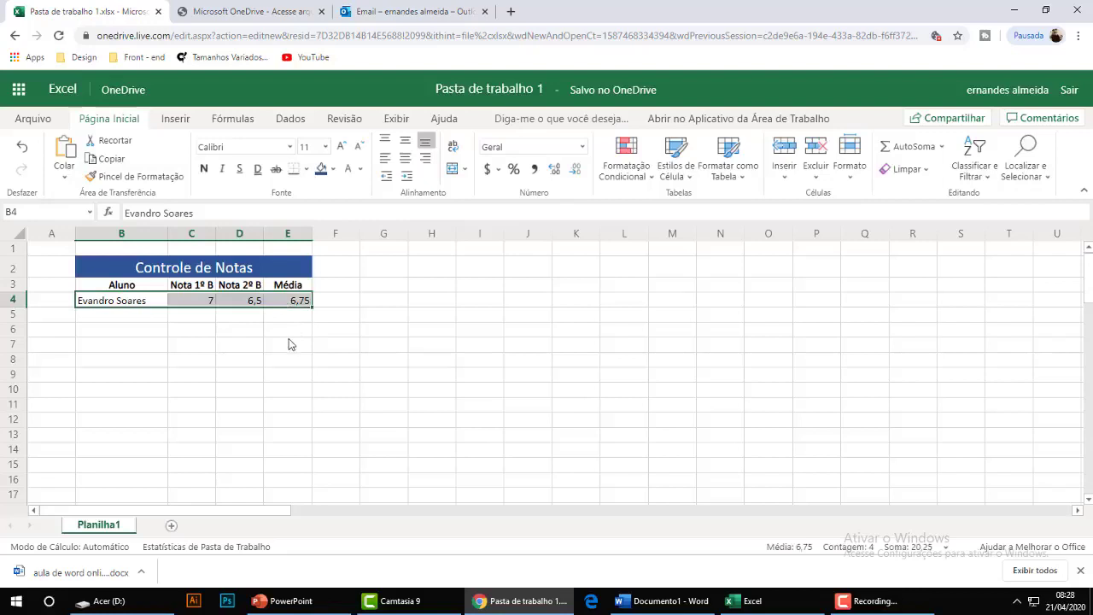
click(410, 162)
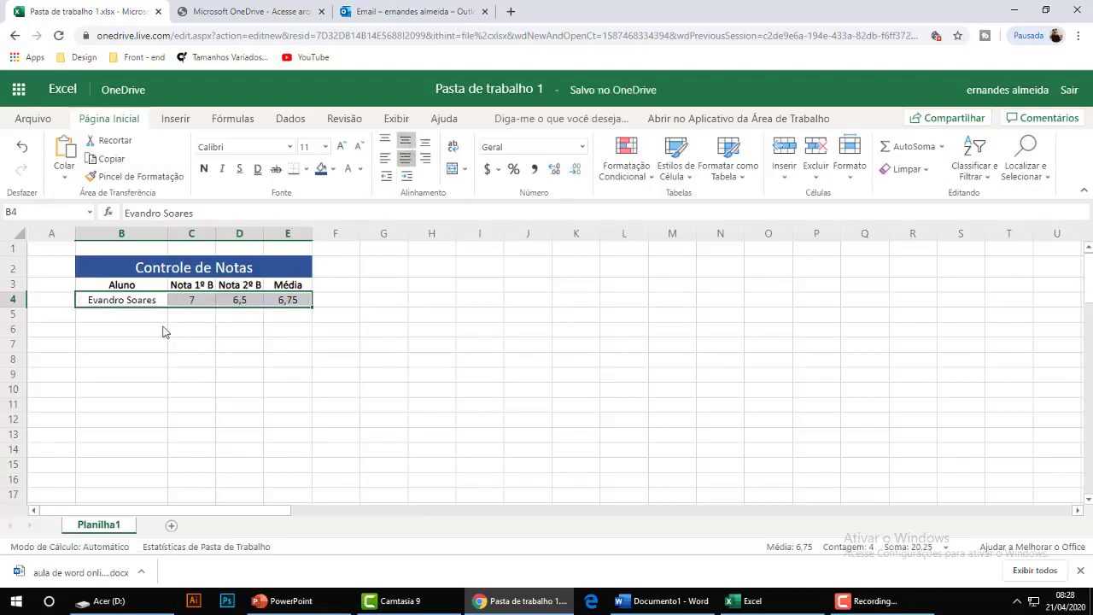
click(352, 318)
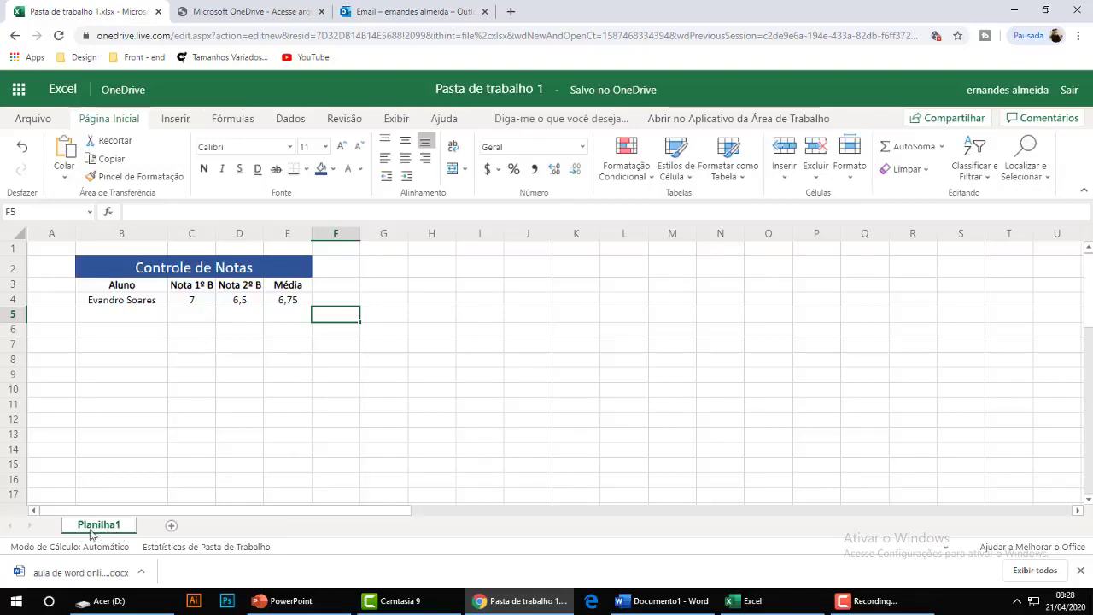
- Rename the Planilha1 sheet tab to 'Controle de notas'
double_click(99, 529)
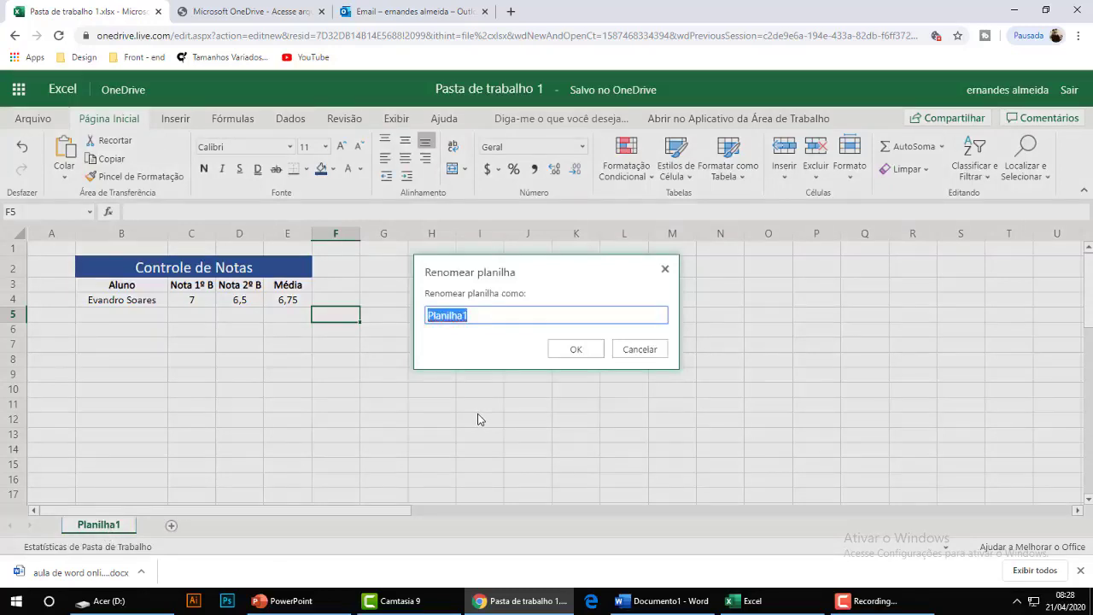
key(BackSpace)
text(Controle de no)
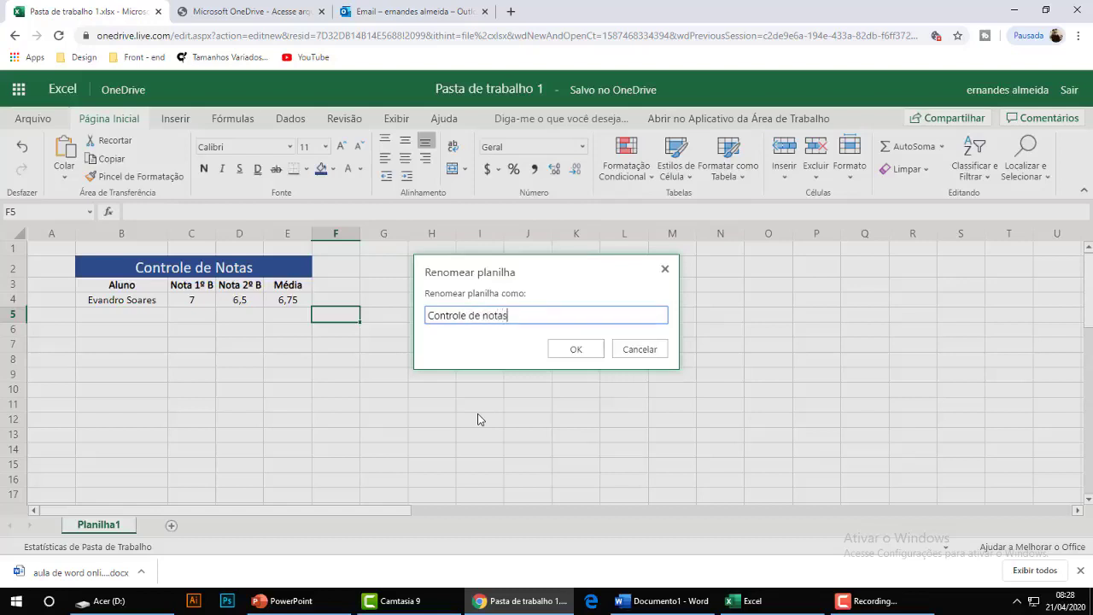
text(tas)
click(576, 351)
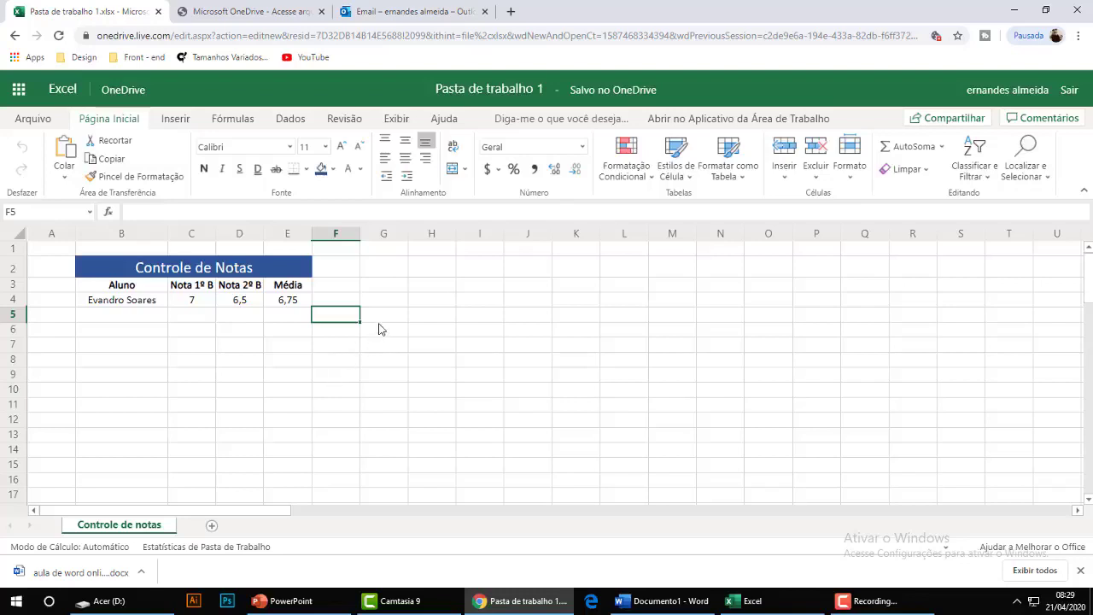
click(381, 327)
- Save a copy of the workbook to OneDrive named 'controle de notas 1'
click(44, 120)
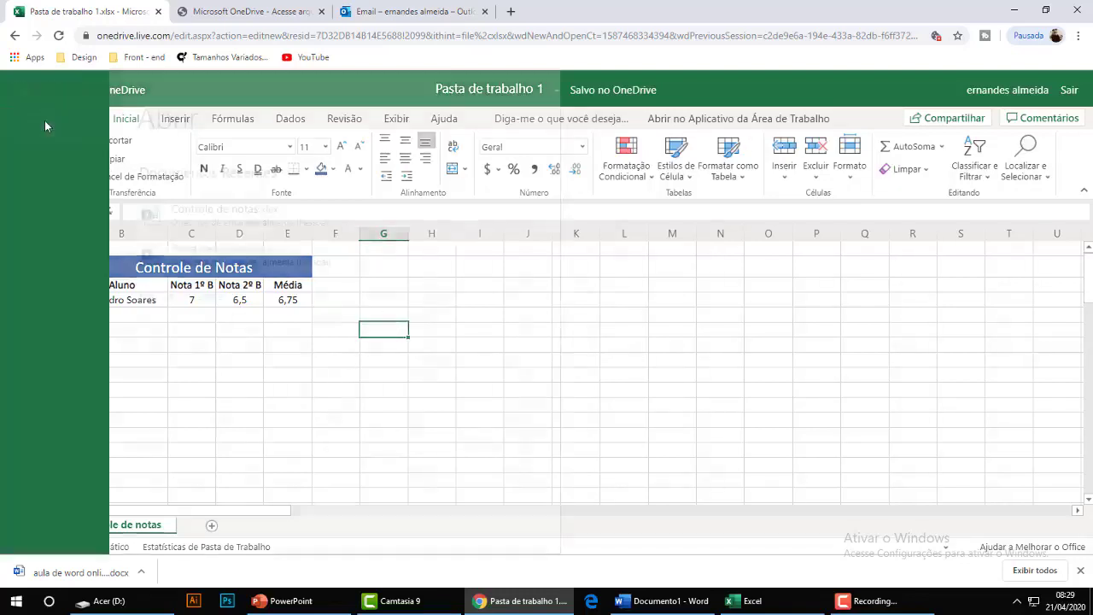
click(73, 260)
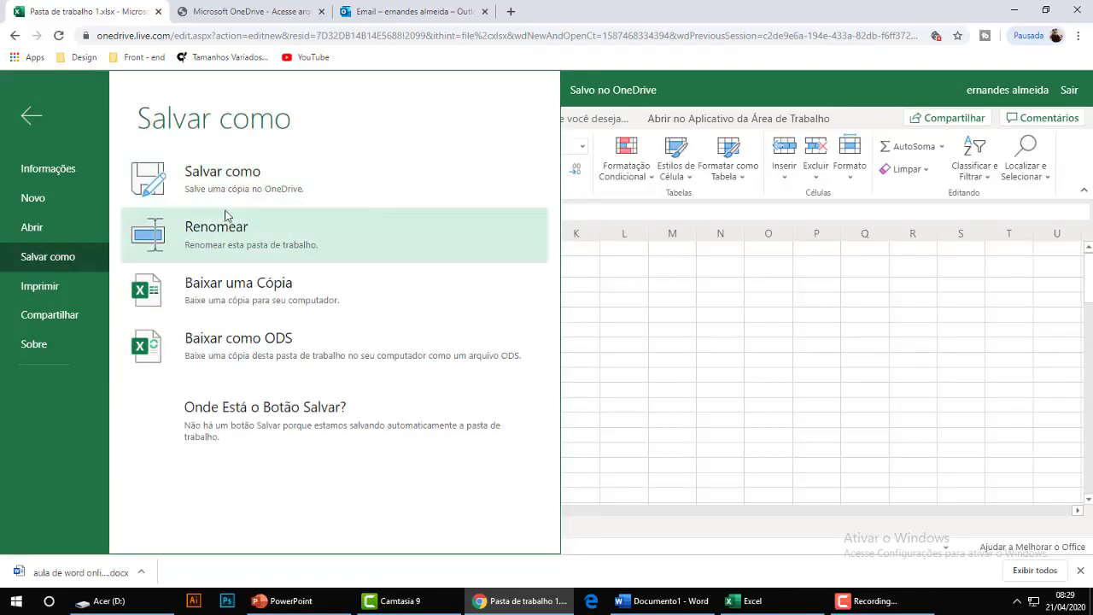
click(228, 191)
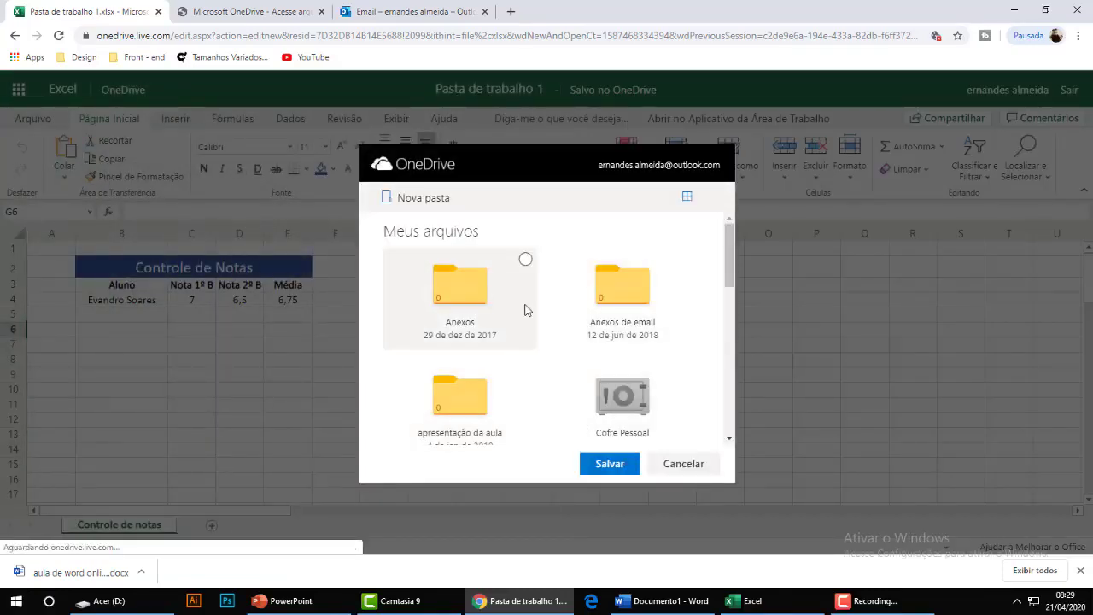
click(612, 469)
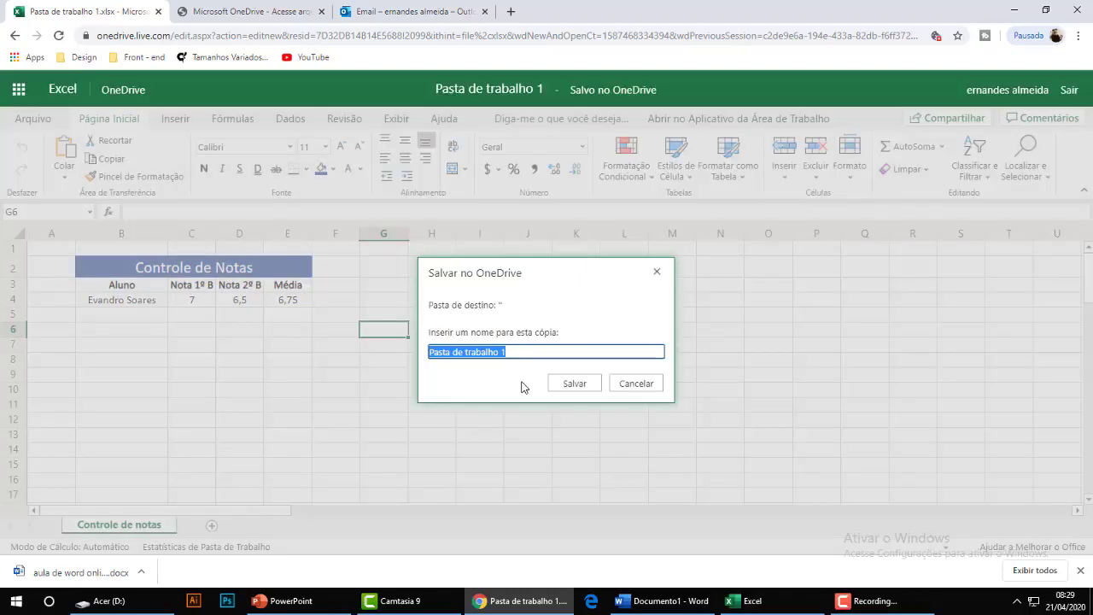
key(BackSpace)
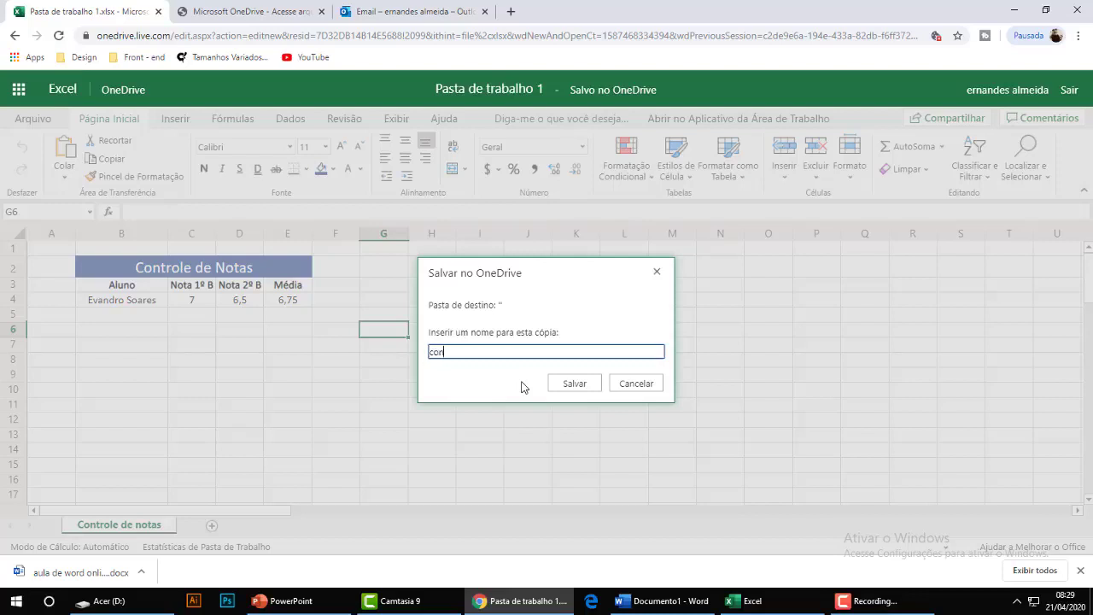
text(controle de notas)
click(577, 389)
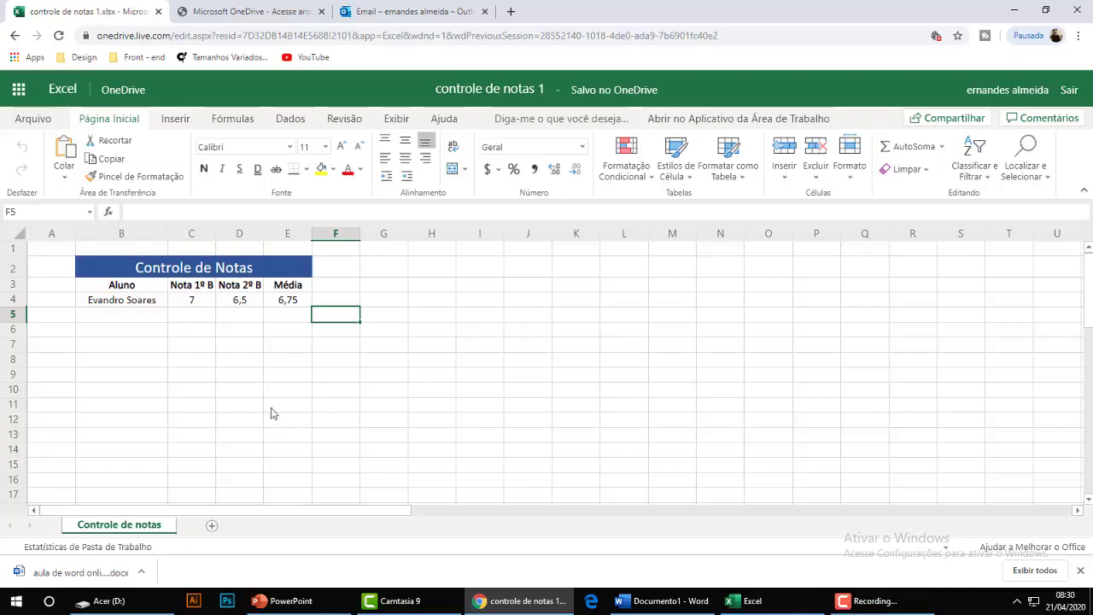
- Download the workbook as 'controle de notas.xlsx', dropping the trailing 1 from the name
click(39, 119)
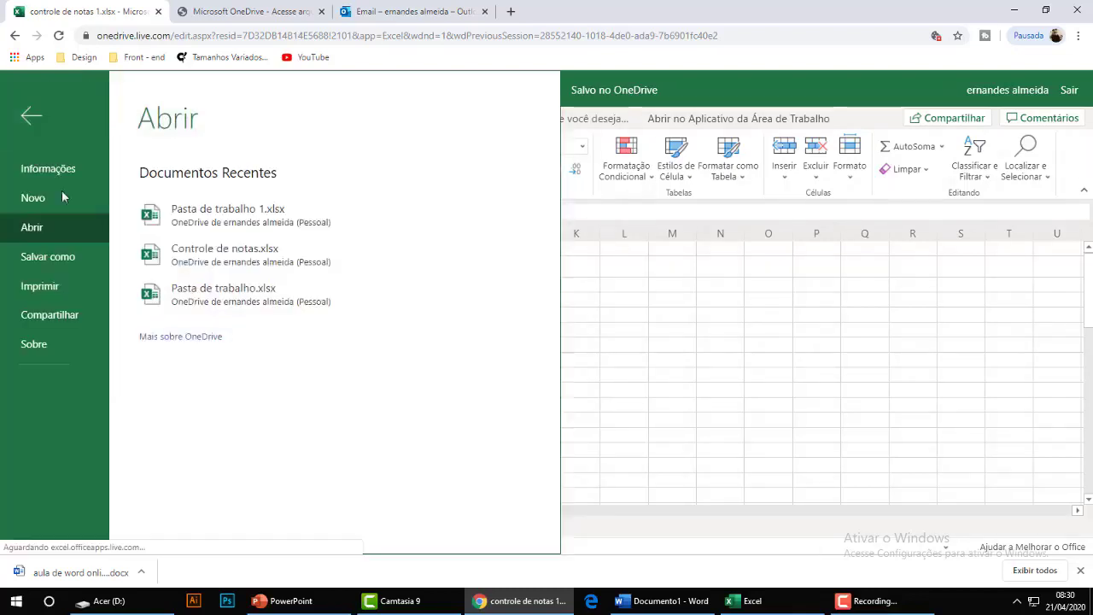
click(82, 257)
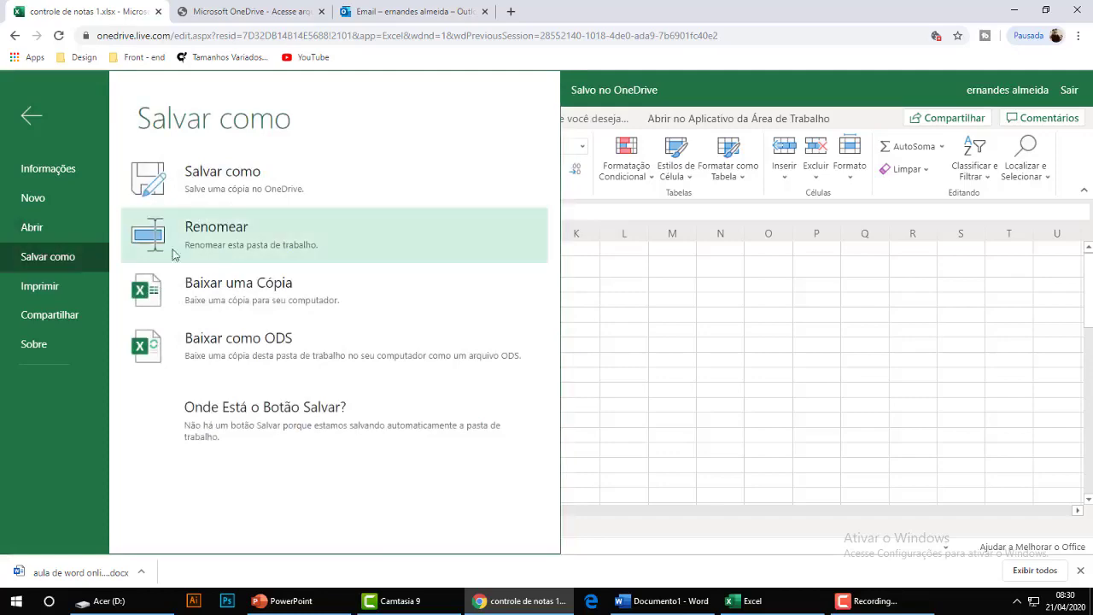
click(287, 309)
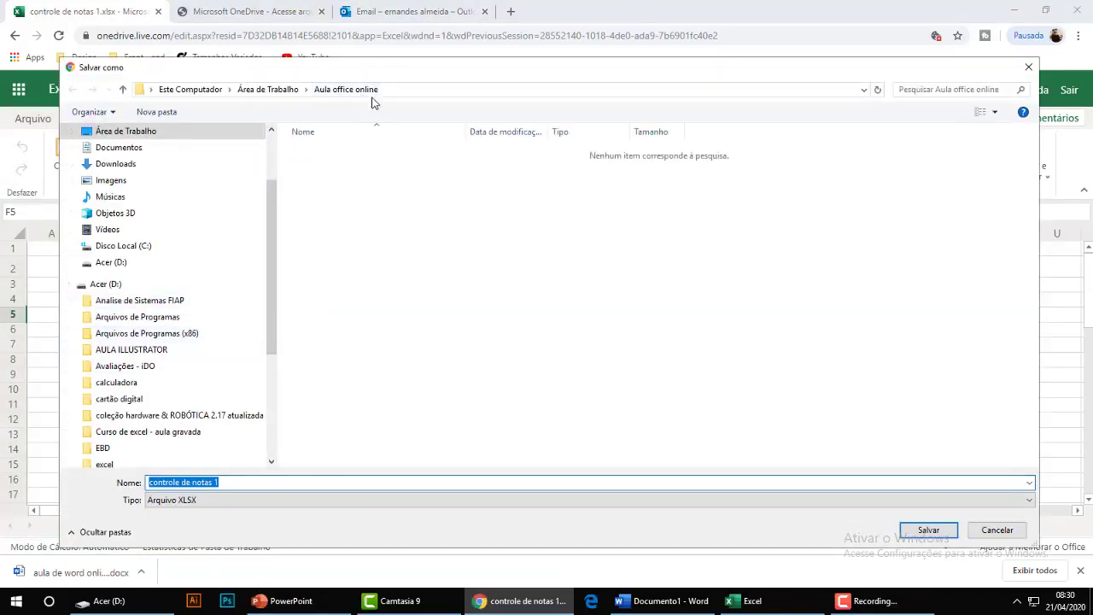
drag(383, 67, 363, 91)
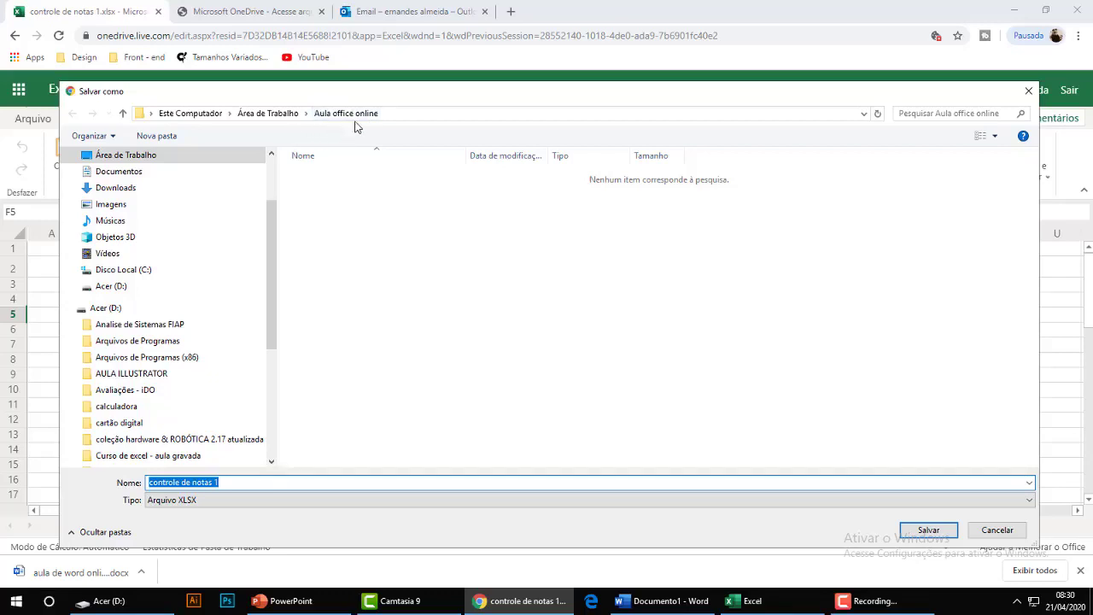
click(232, 482)
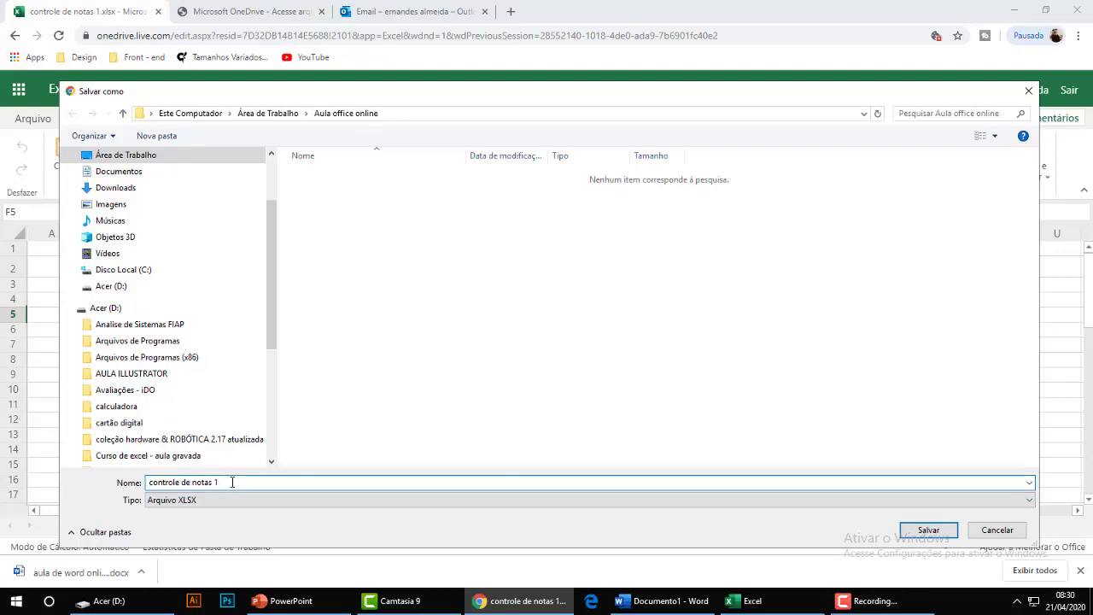
key(BackSpace)
click(929, 531)
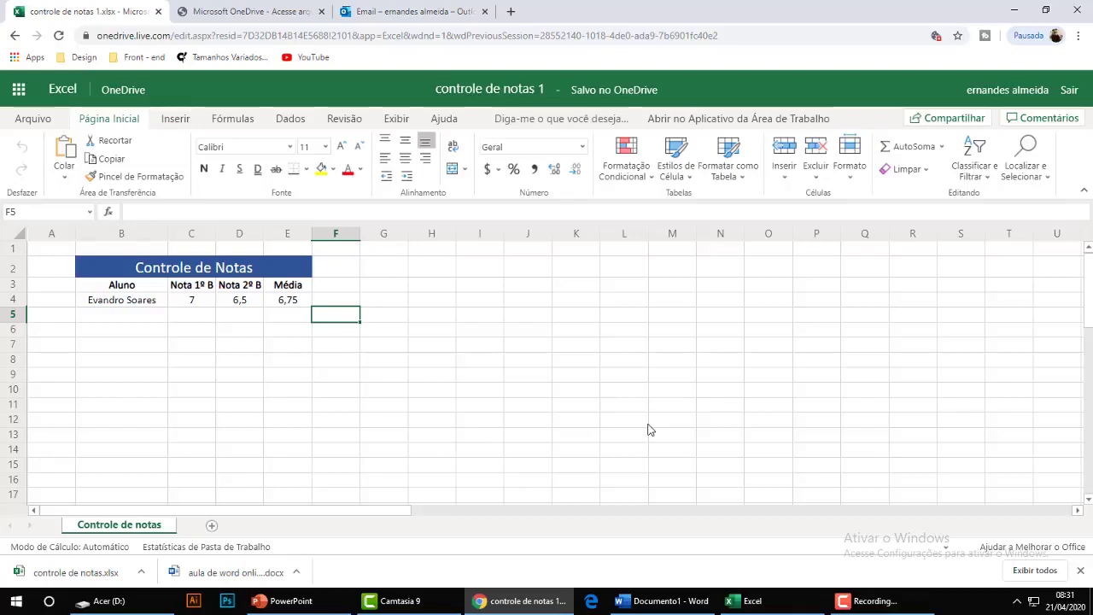
- Launch PowerPoint Online in a new tab from the Microsoft app launcher
click(428, 316)
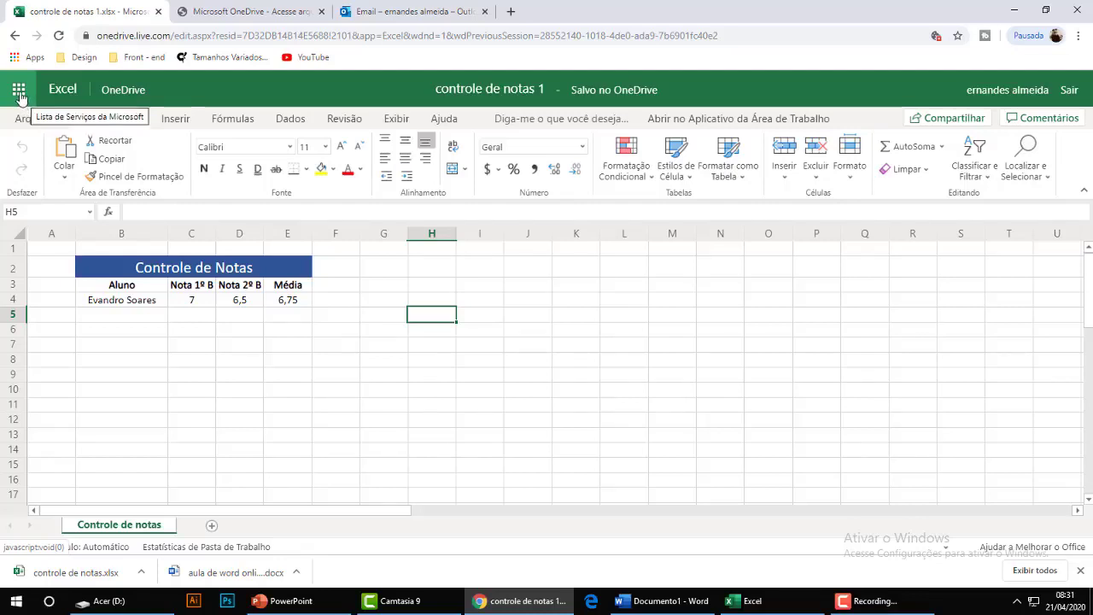
click(17, 91)
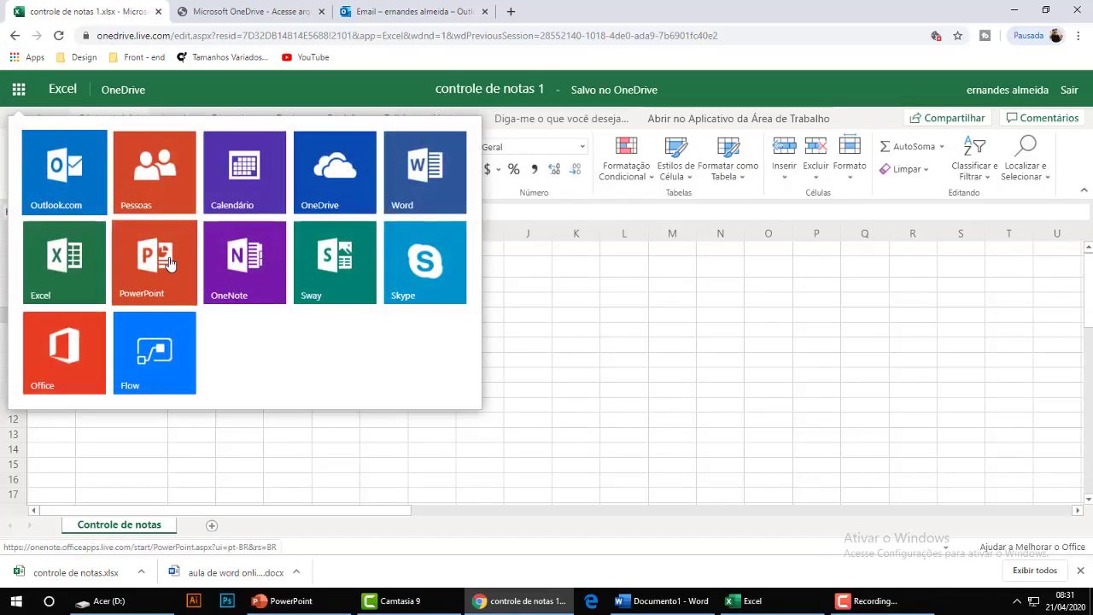
click(170, 264)
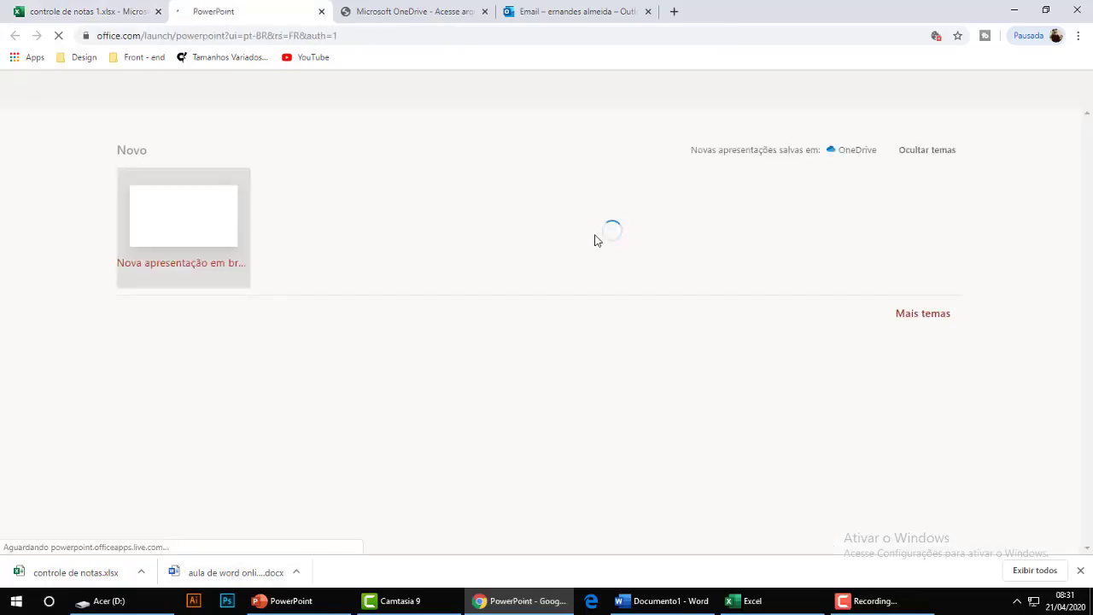
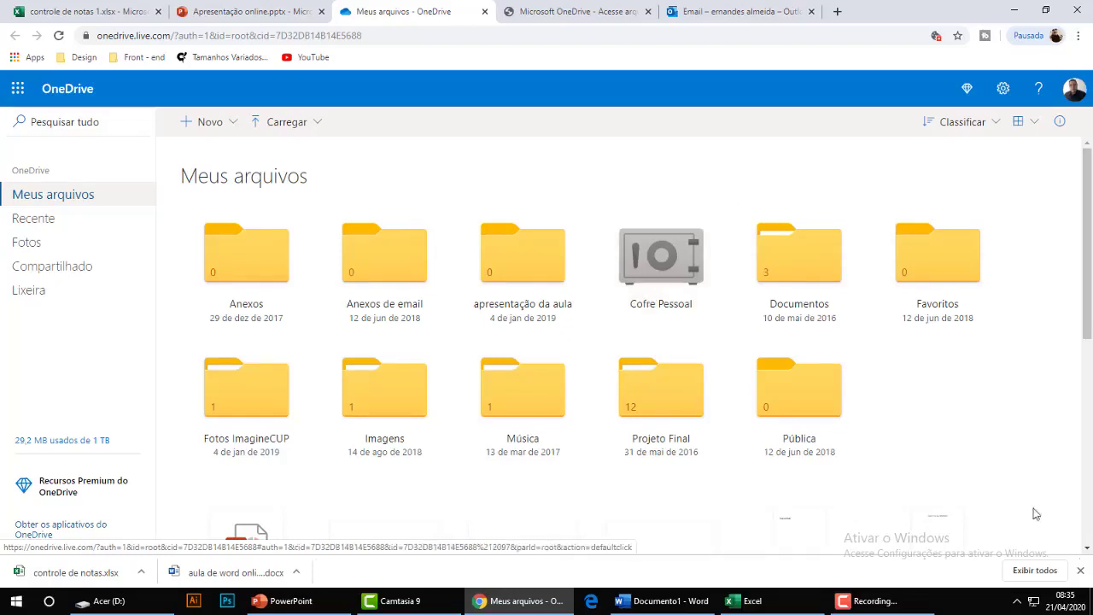
- Create a folder named 'Aula de hoje' from the Novo > Pasta menu
scroll(961, 389, down, 2)
scroll(967, 378, up, 2)
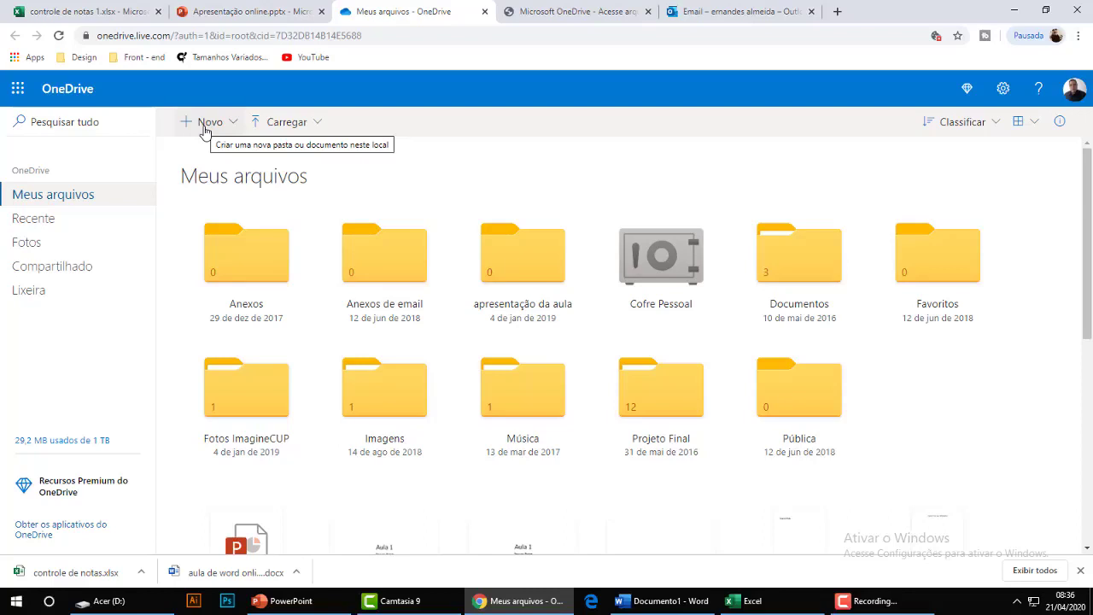
click(204, 130)
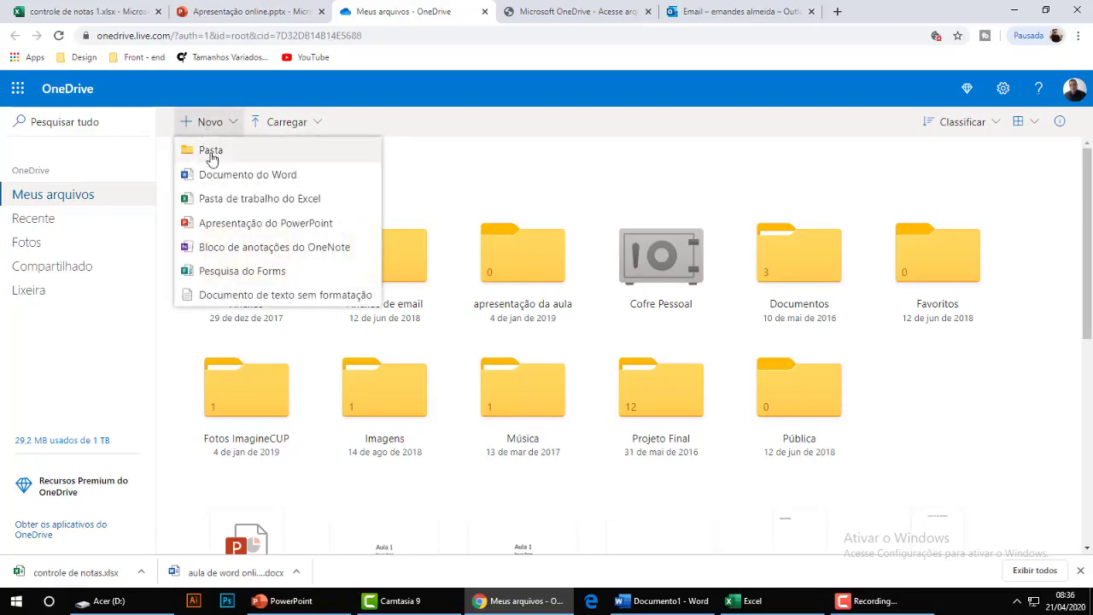
click(214, 152)
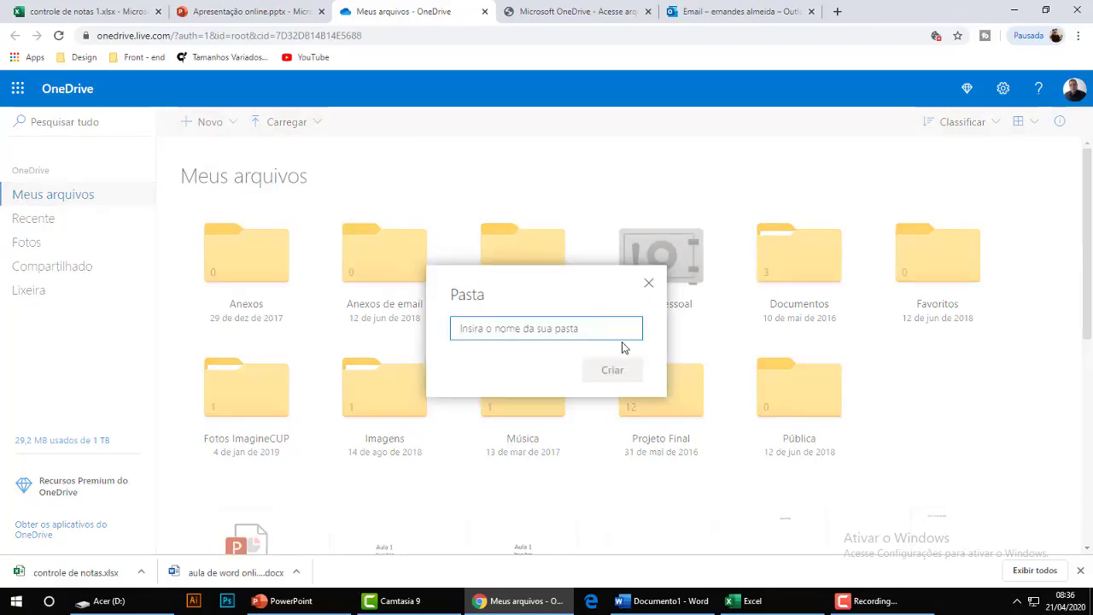
text(Aula )
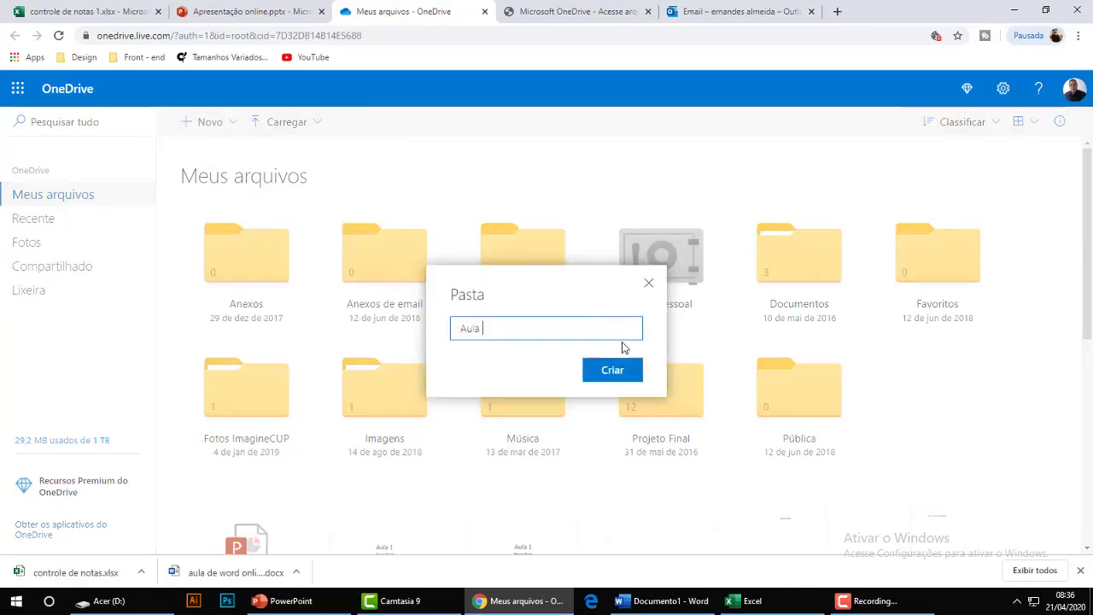
text(de hoje)
click(612, 369)
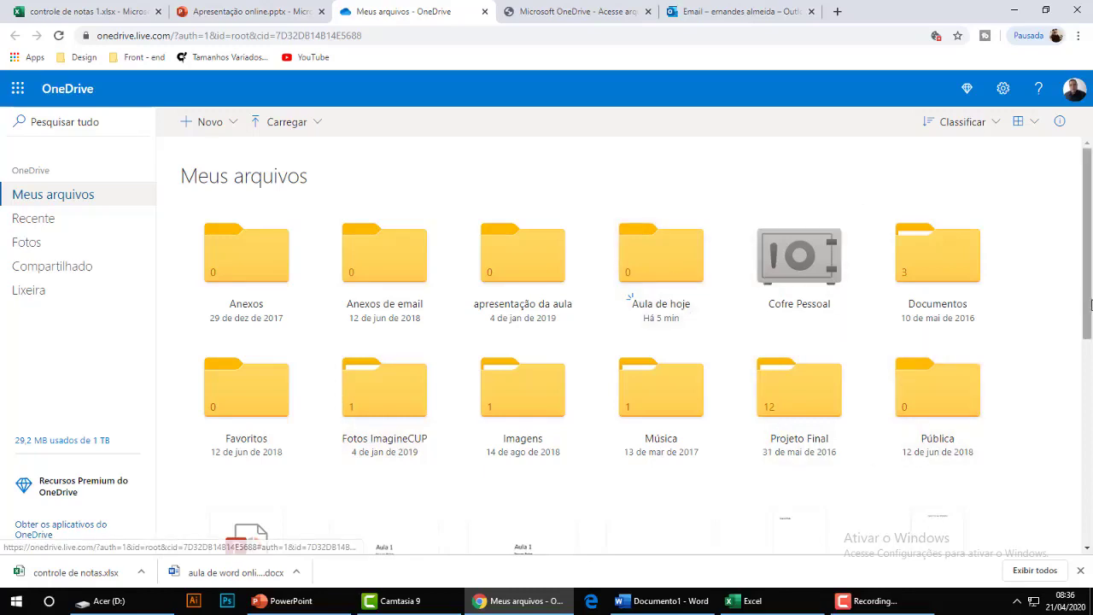
- Delete Aula de Office Online, aula de word online and controle de notas 1.xlsx together
drag(1090, 305, 1091, 413)
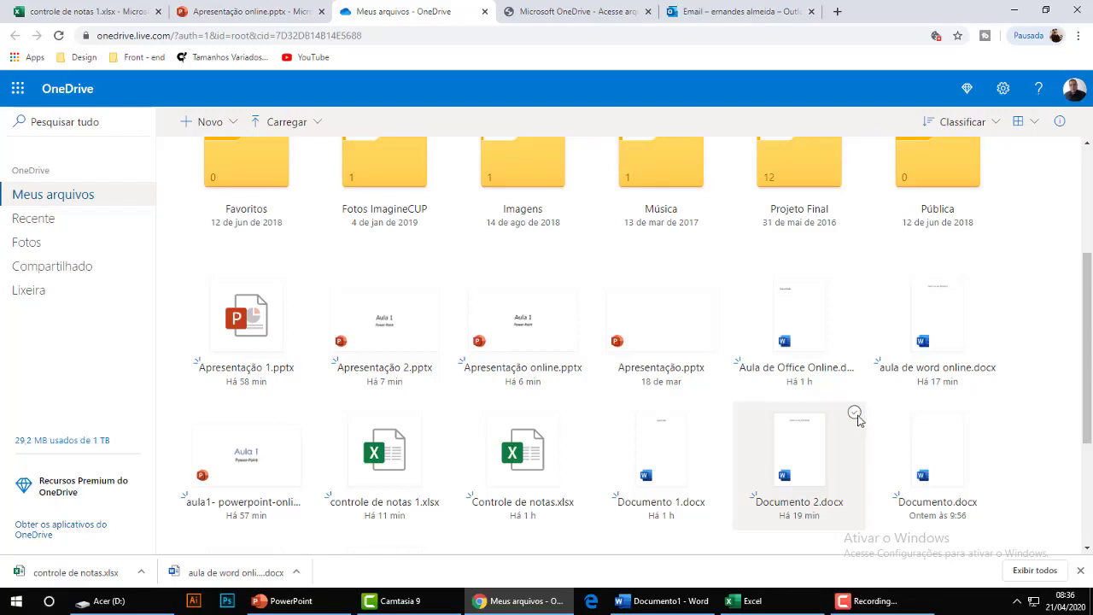
click(855, 415)
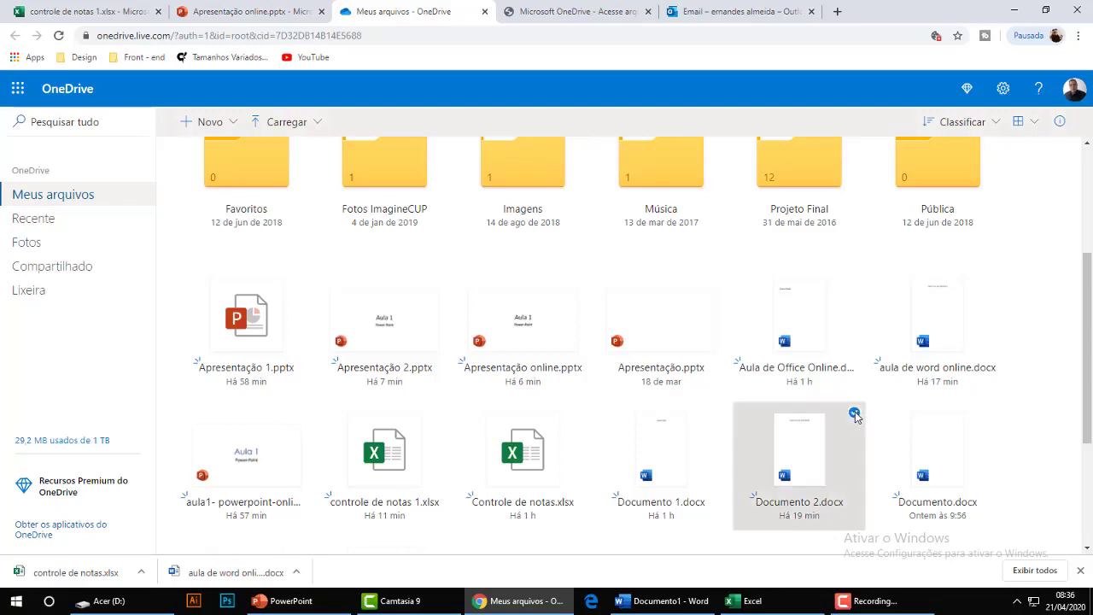
click(855, 414)
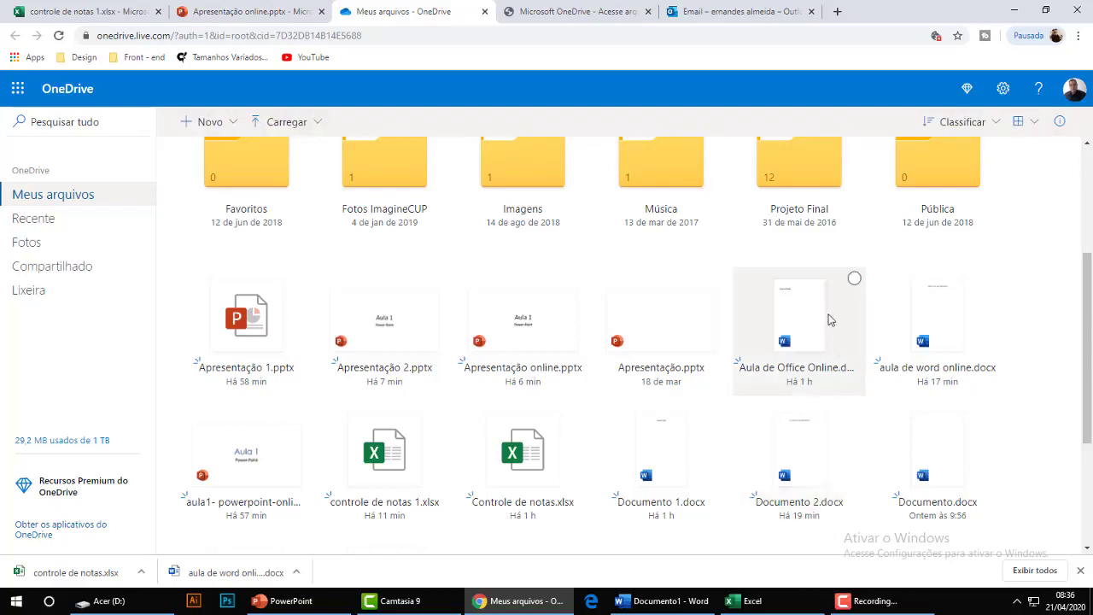
click(854, 279)
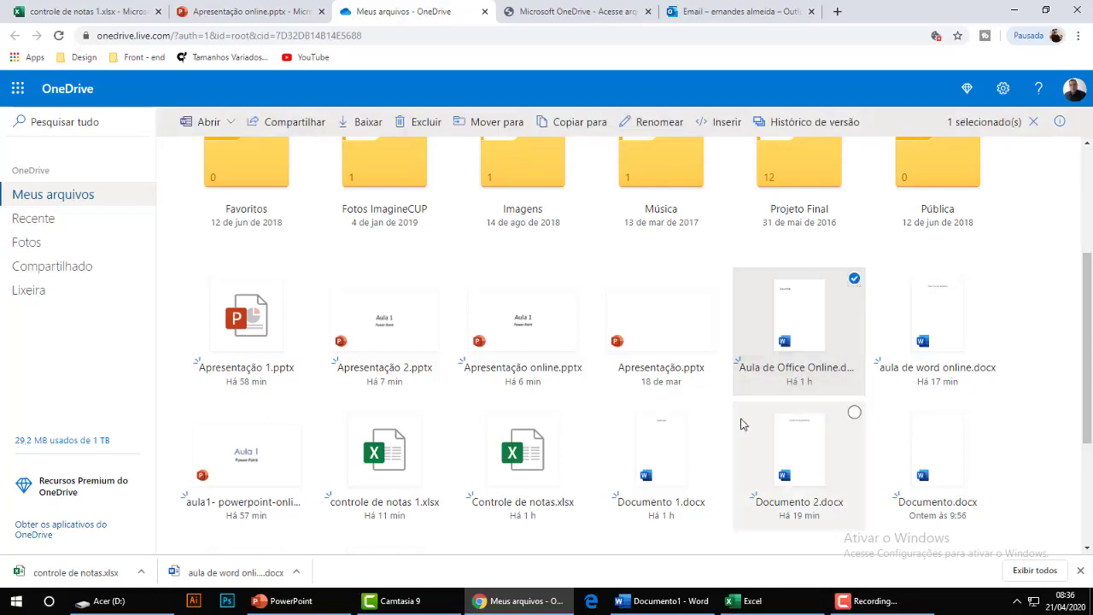
click(992, 279)
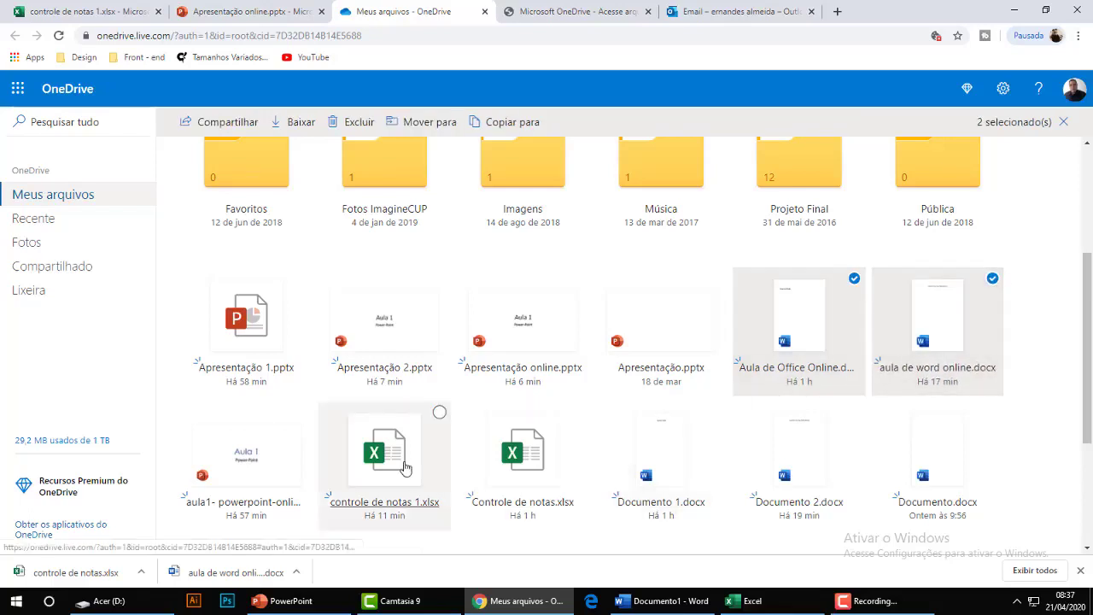
click(439, 414)
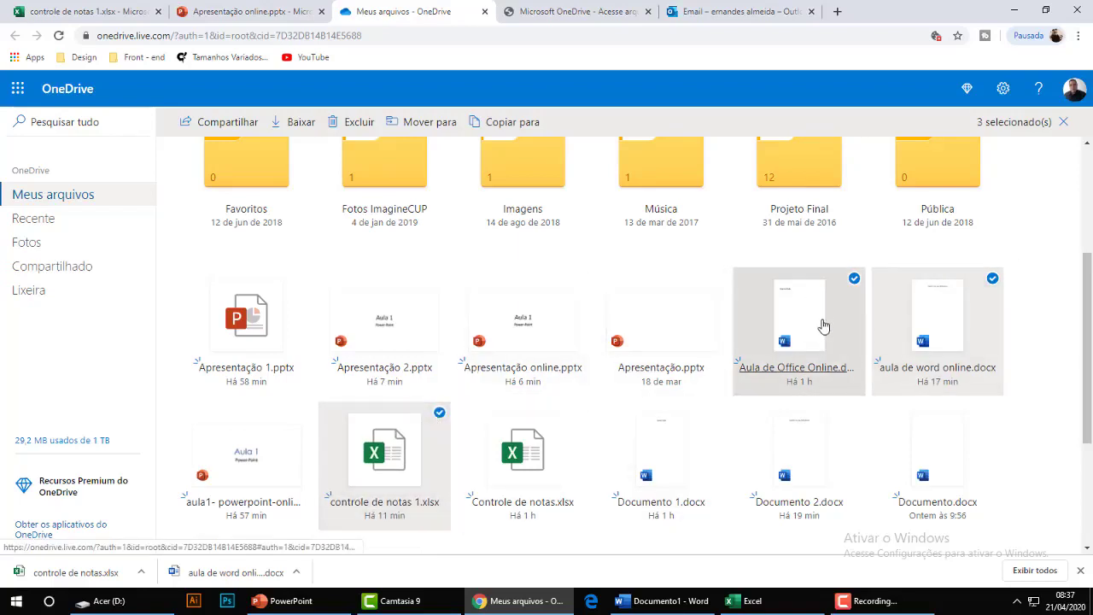
click(353, 125)
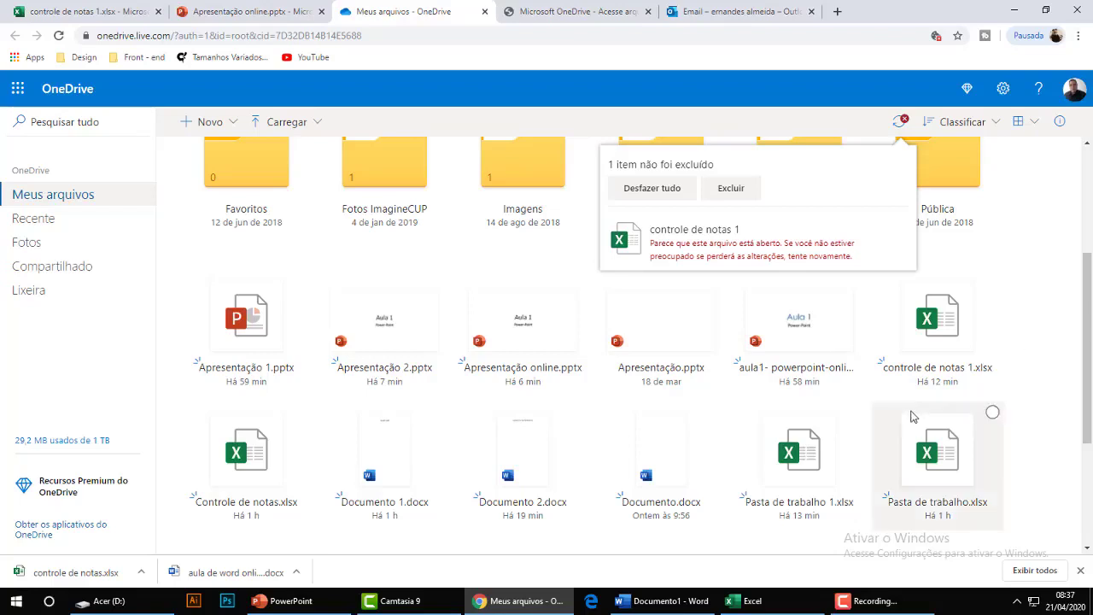
- Dismiss the deletion notice, attempt moving controle de notas 1.xlsx into Aula de hoje, then switch to Excel
click(1031, 258)
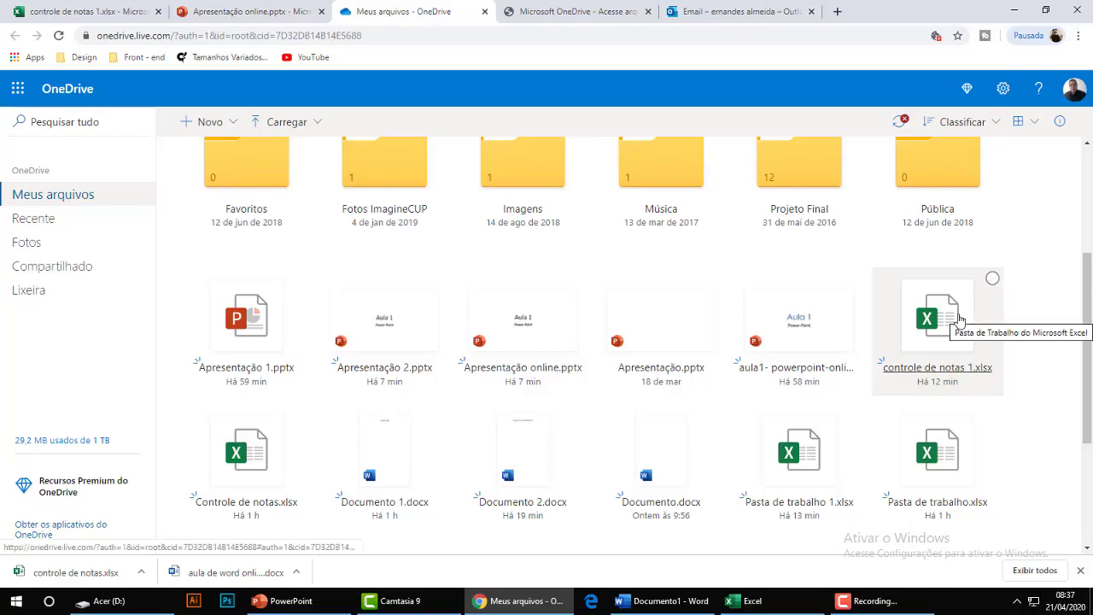
scroll(957, 316, up, 1)
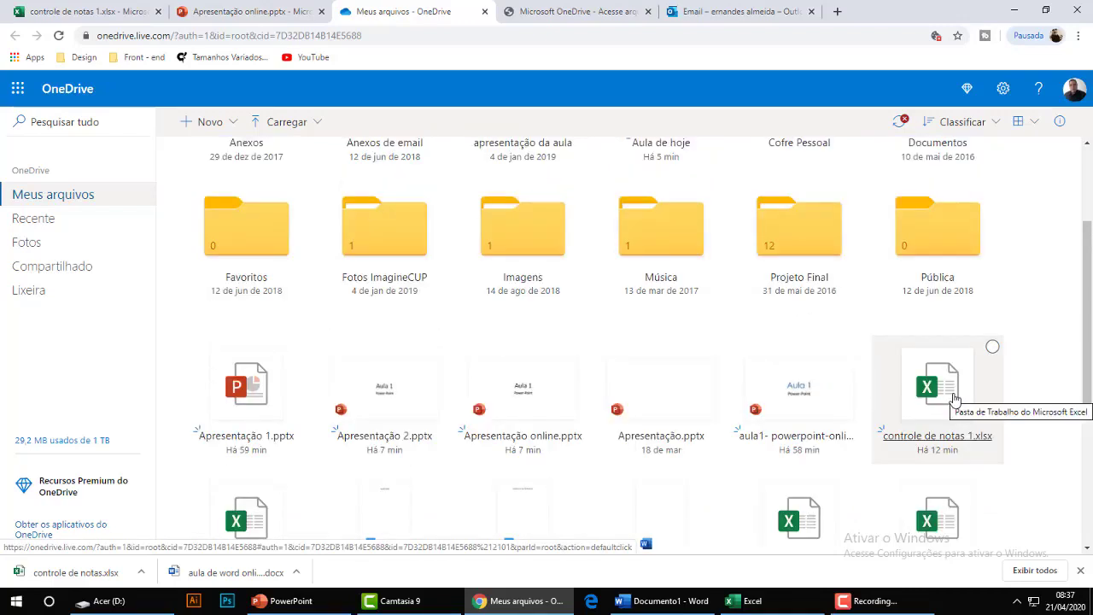
scroll(955, 400, up, 1)
drag(940, 448, 661, 182)
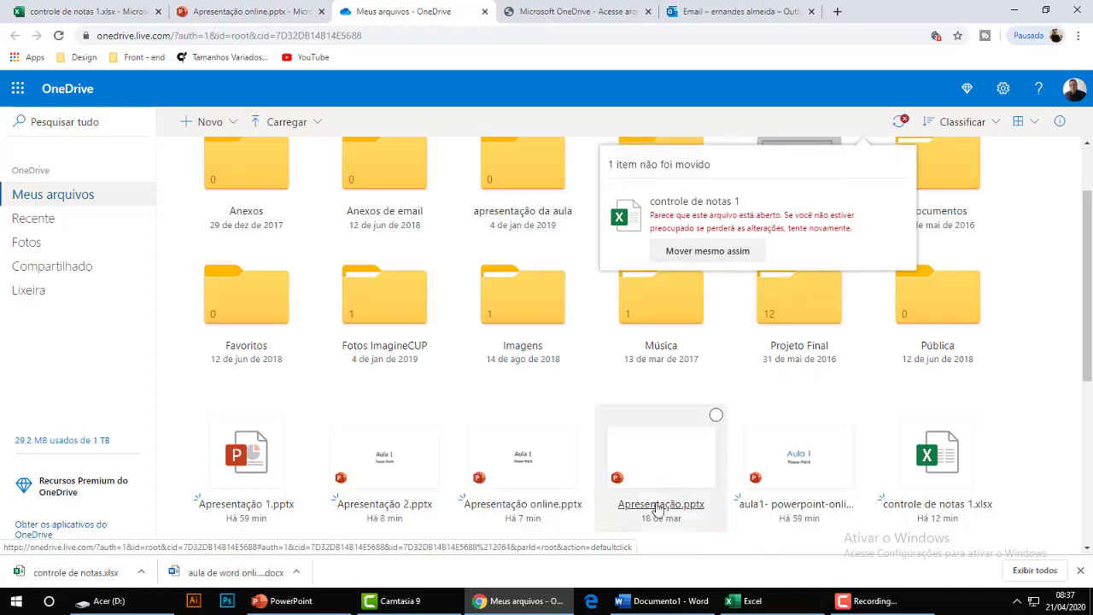
click(750, 600)
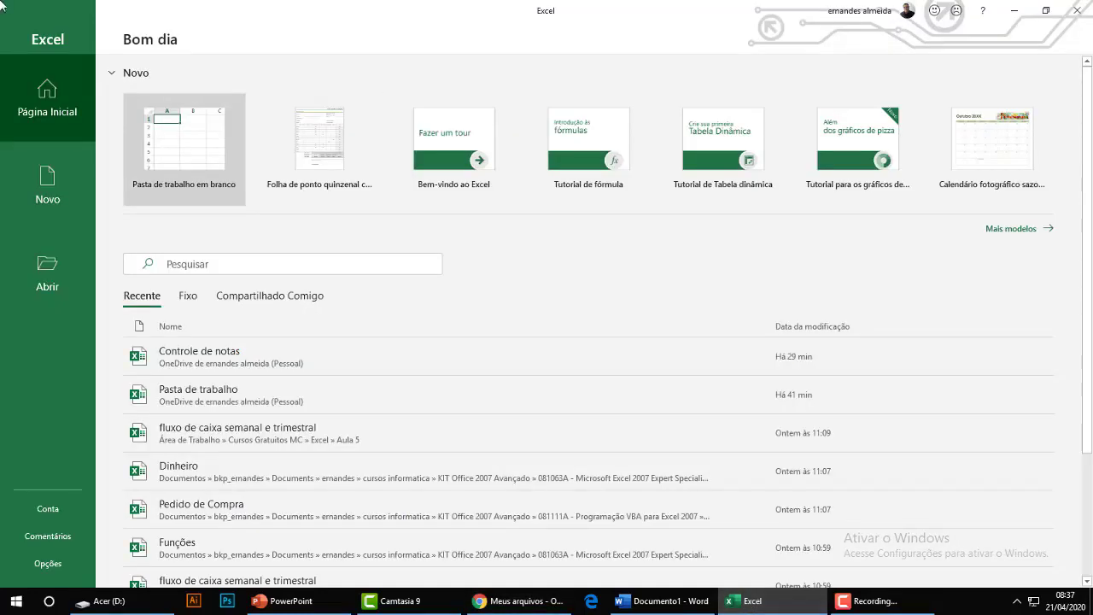
- Close the controle de notas 1 workbook tab and the Apresentação online tab in Chrome
click(551, 603)
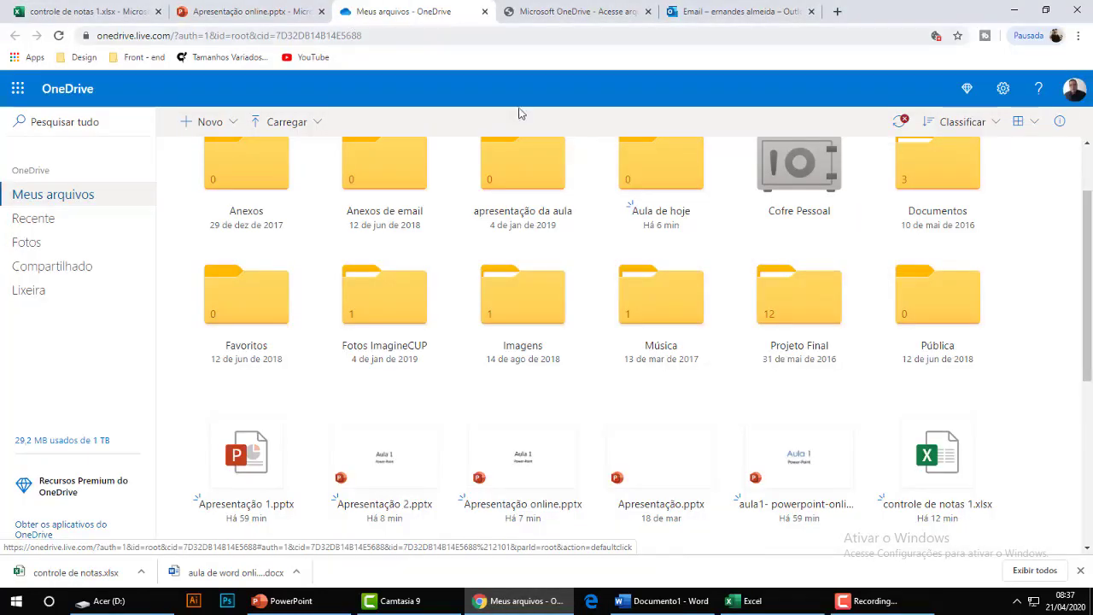
click(85, 11)
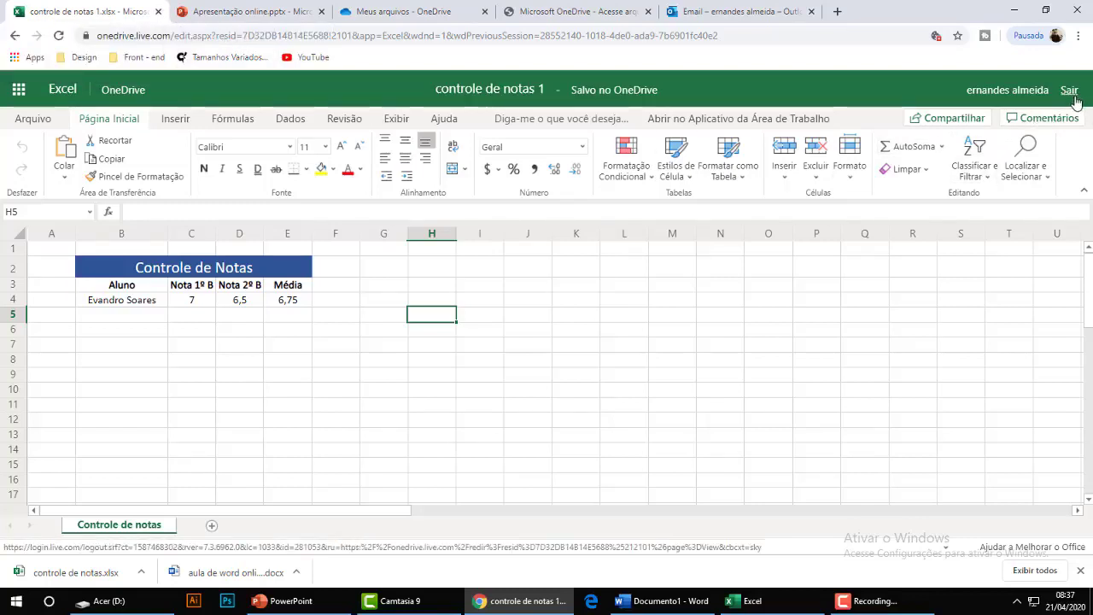
click(158, 12)
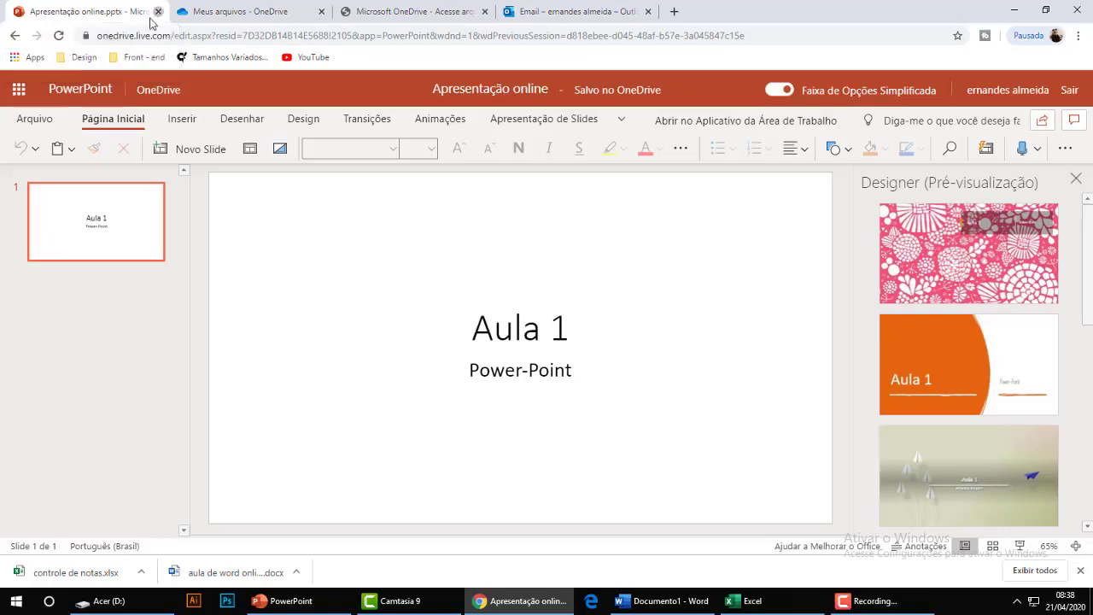
key(ctrl+w)
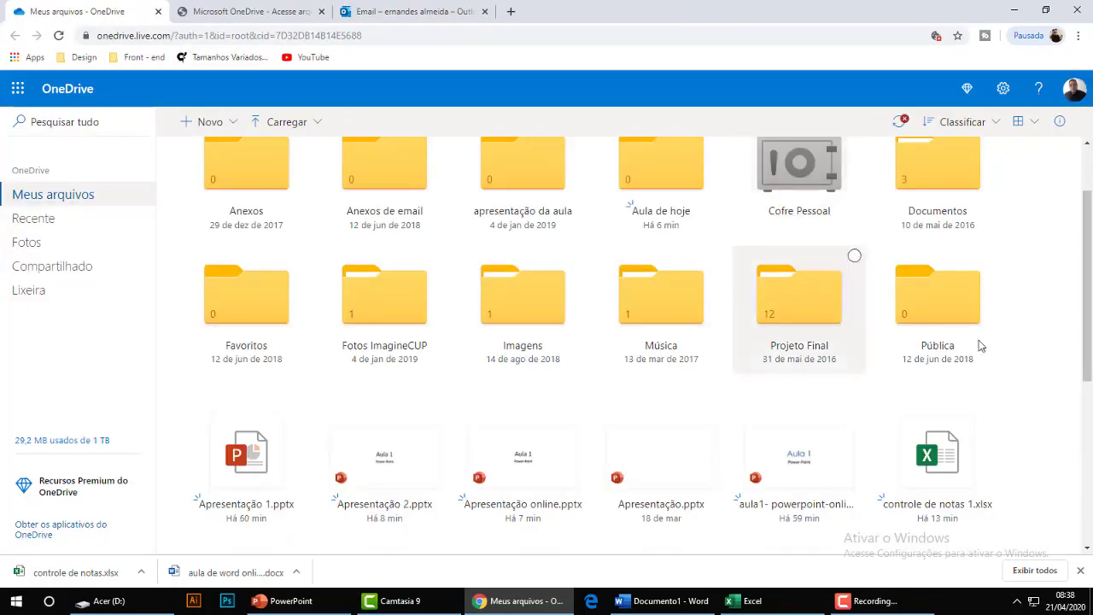
- Drag controle de notas 1.xlsx onto Aula de hoje, then open that folder to check it
scroll(1036, 350, up, 1)
scroll(1032, 355, down, 1)
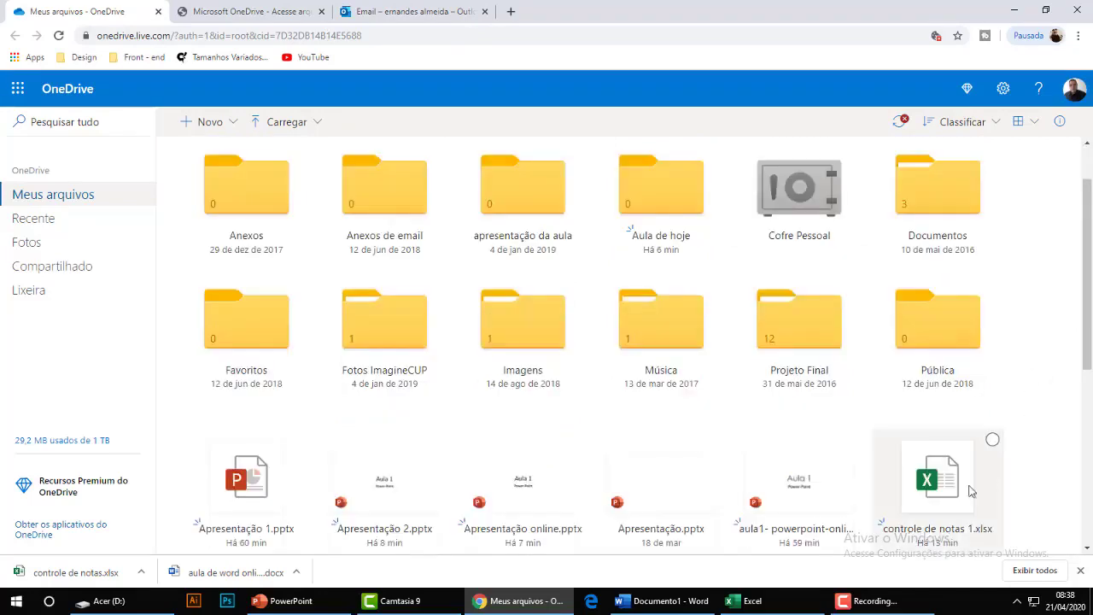
drag(836, 404, 643, 195)
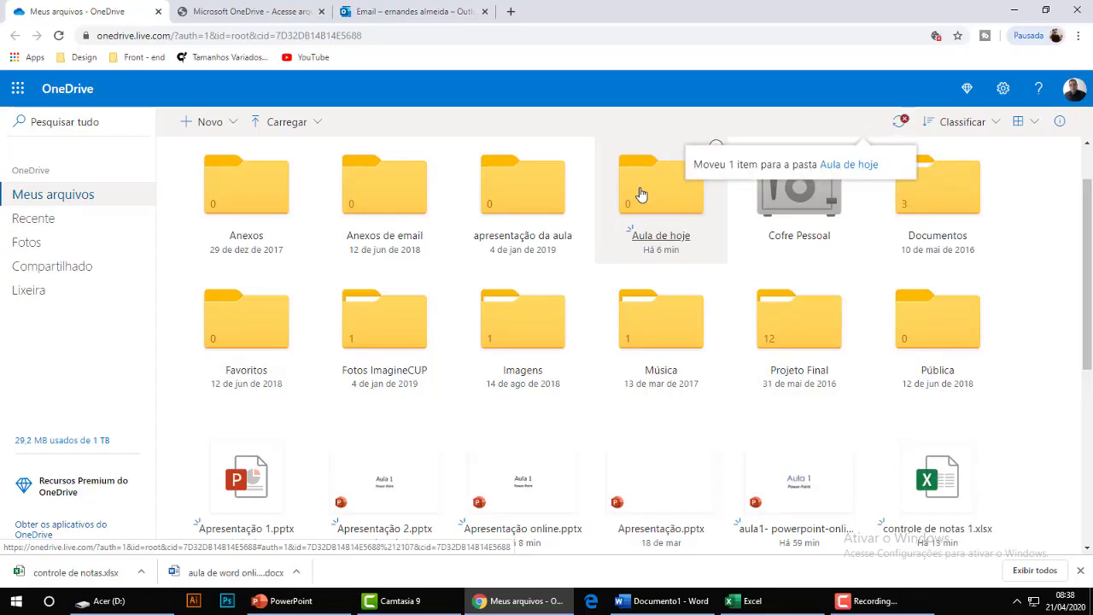
scroll(1047, 440, down, 1)
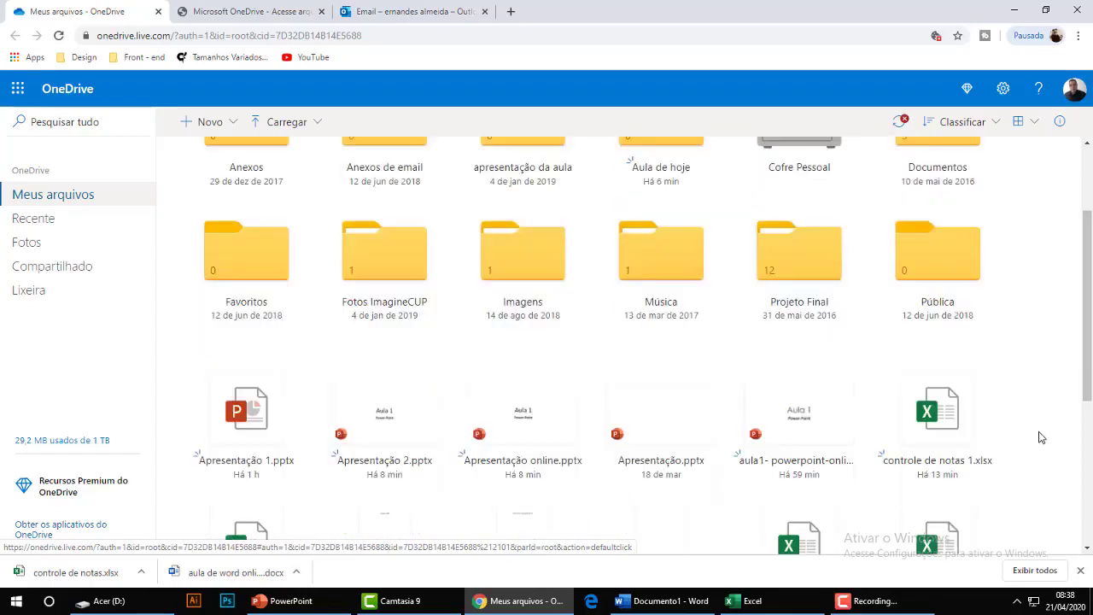
scroll(893, 369, up, 1)
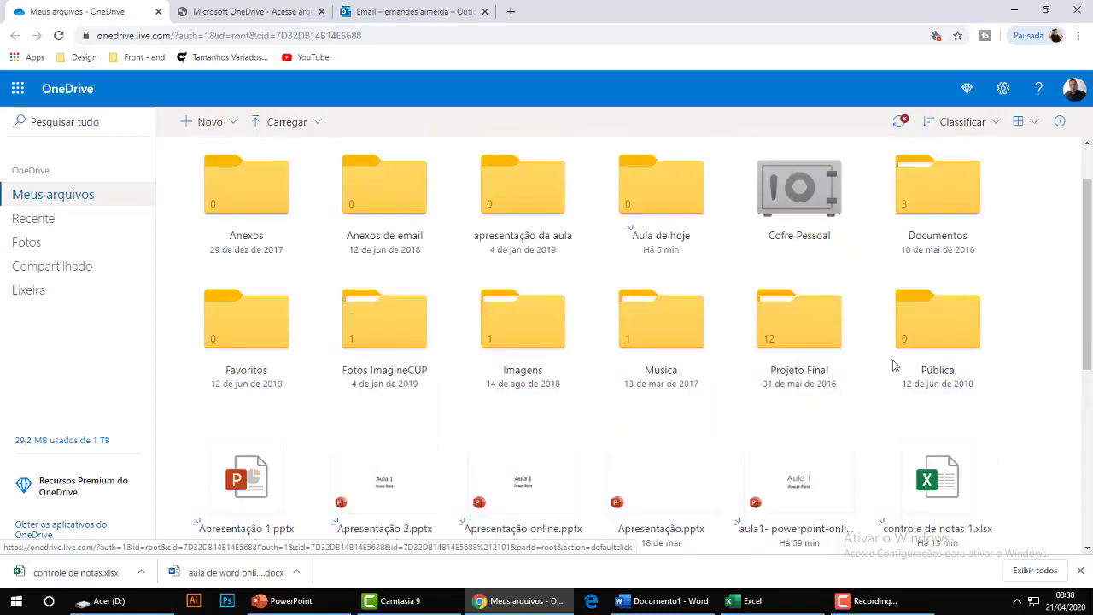
scroll(1050, 369, down, 3)
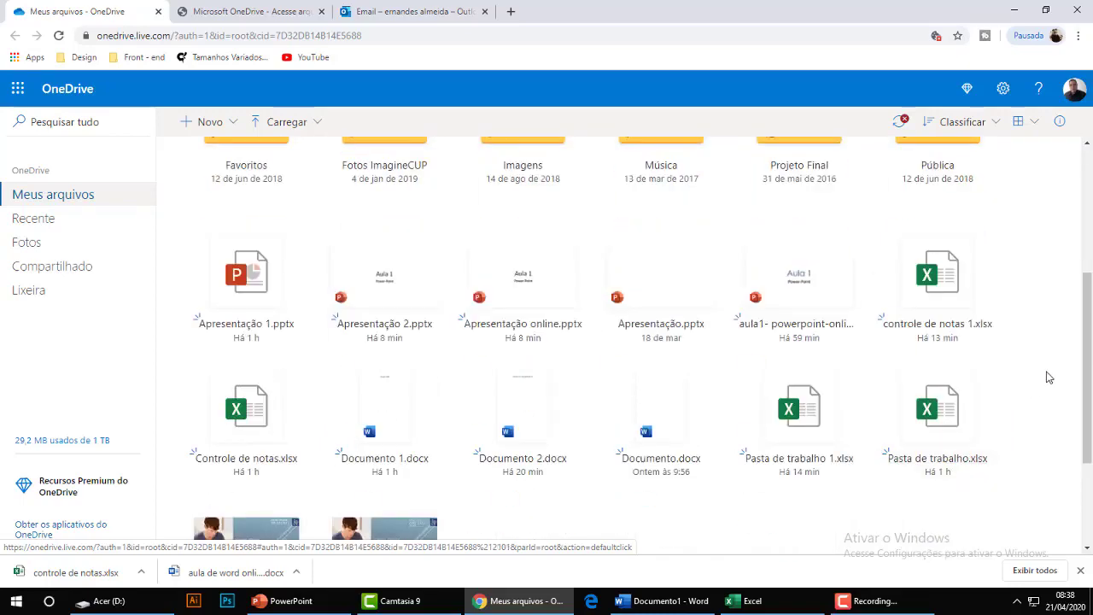
scroll(1049, 378, up, 1)
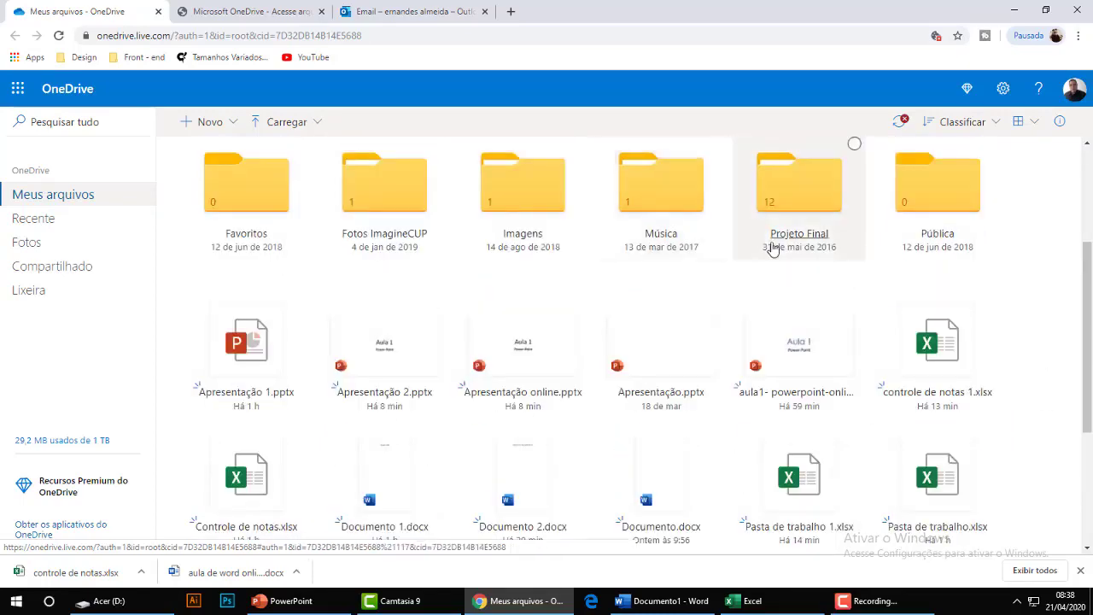
scroll(732, 231, up, 2)
click(680, 197)
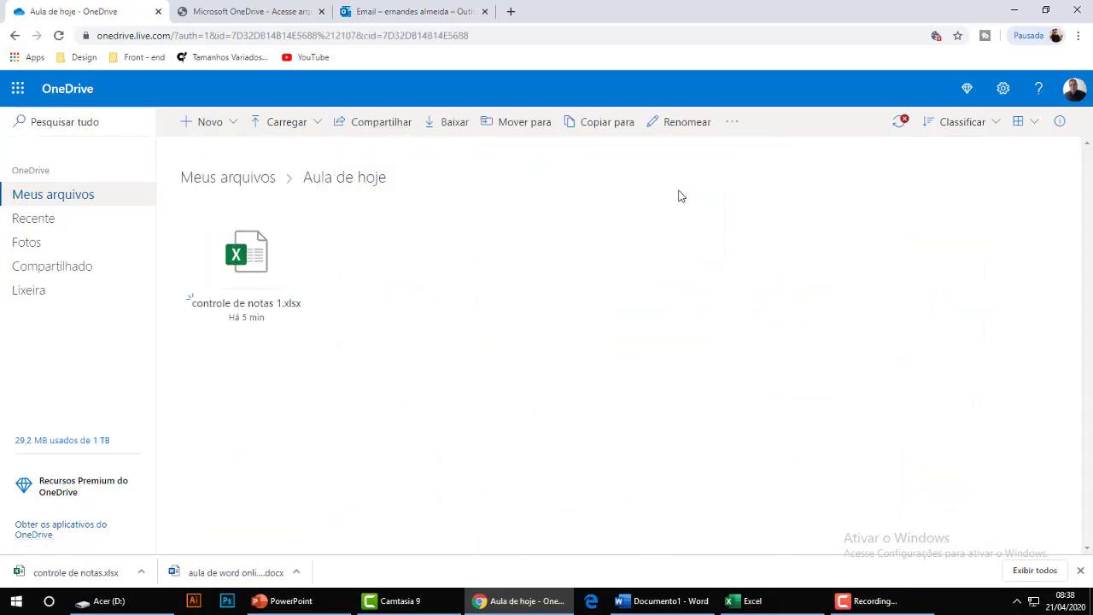
- Return to Meus arquivos and browse its files, such as Controle de notas.xlsx and Documento 2.docx
click(14, 40)
scroll(1044, 415, down, 2)
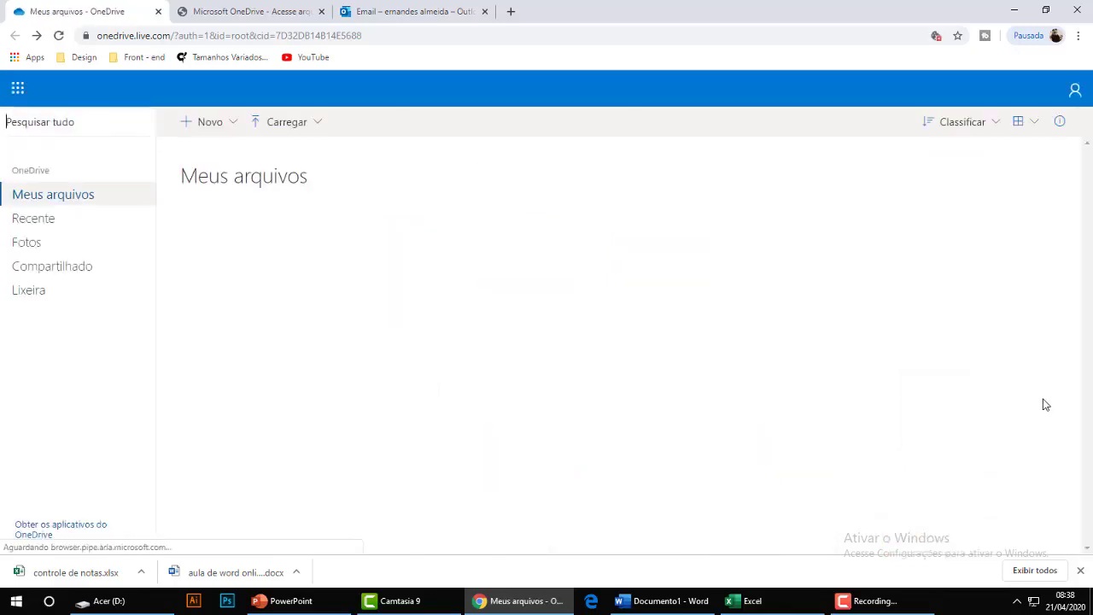
scroll(1044, 390, down, 2)
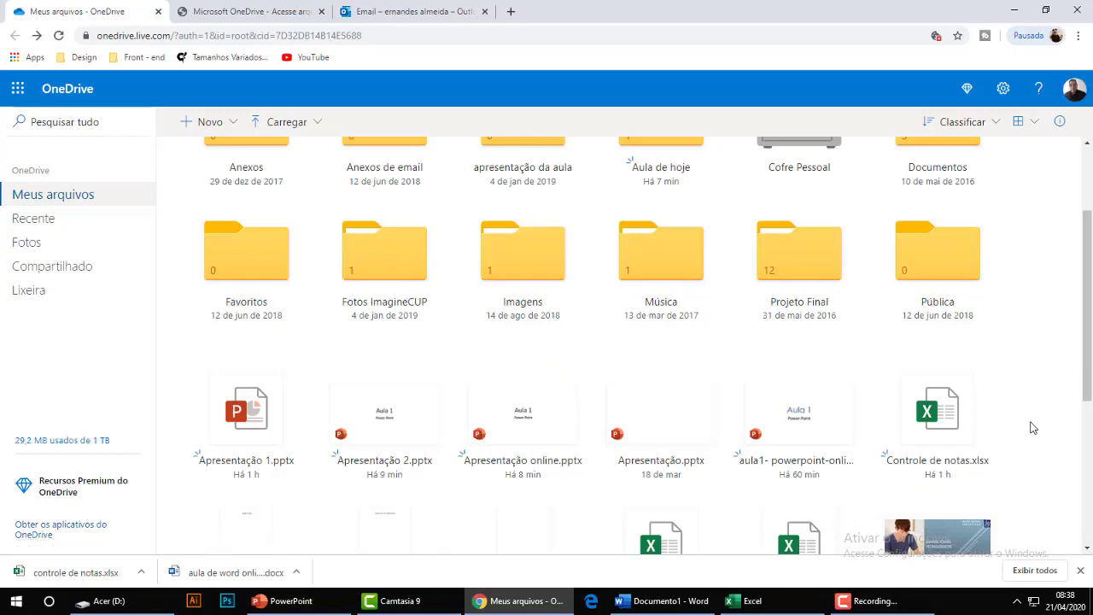
scroll(1033, 428, down, 1)
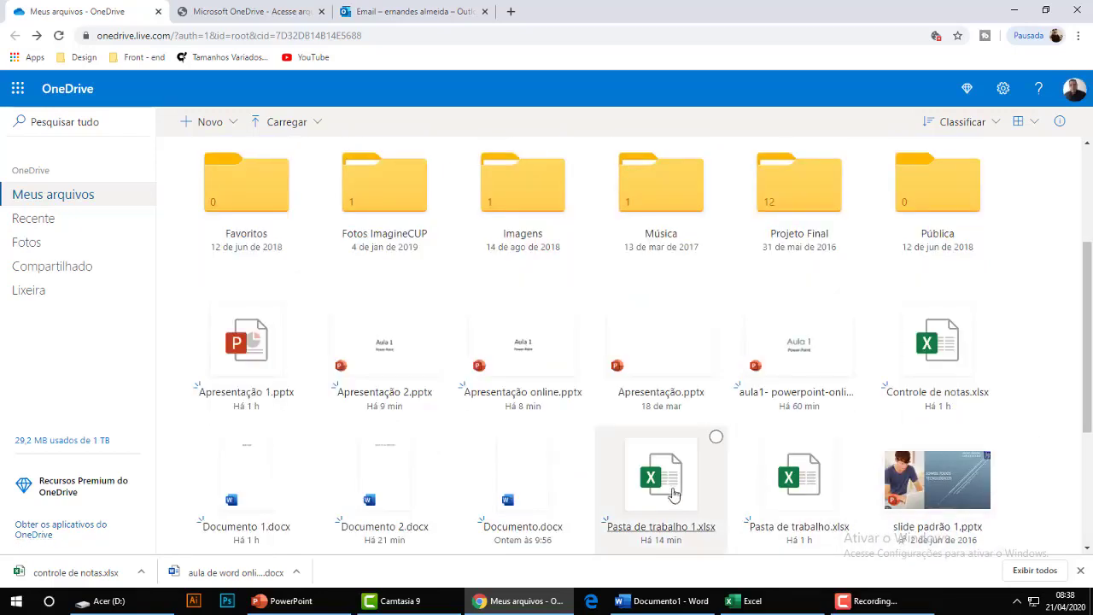
scroll(751, 500, down, 2)
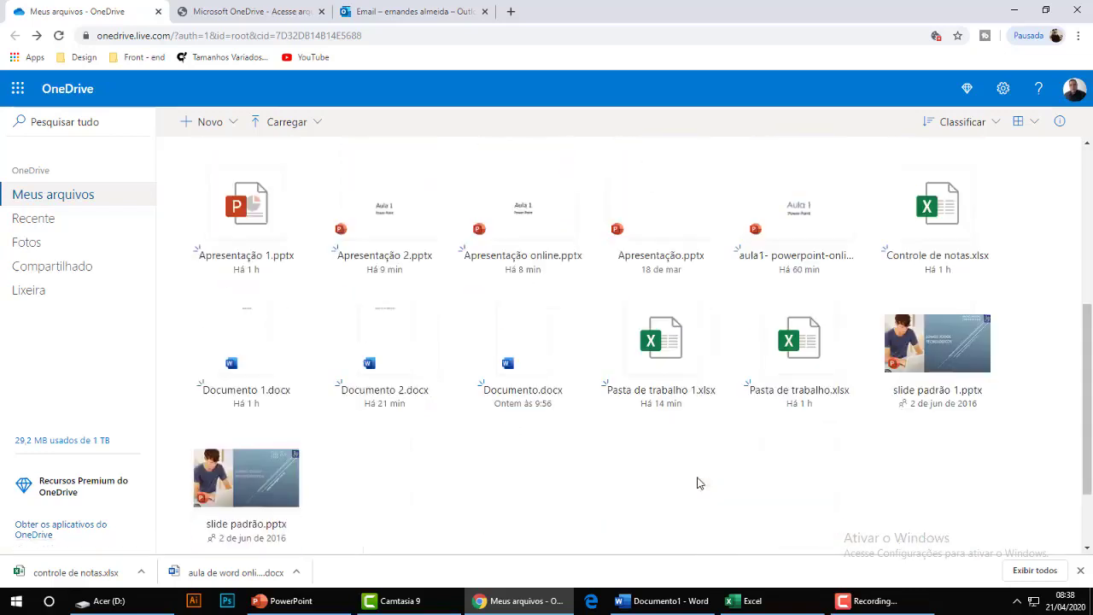
click(717, 302)
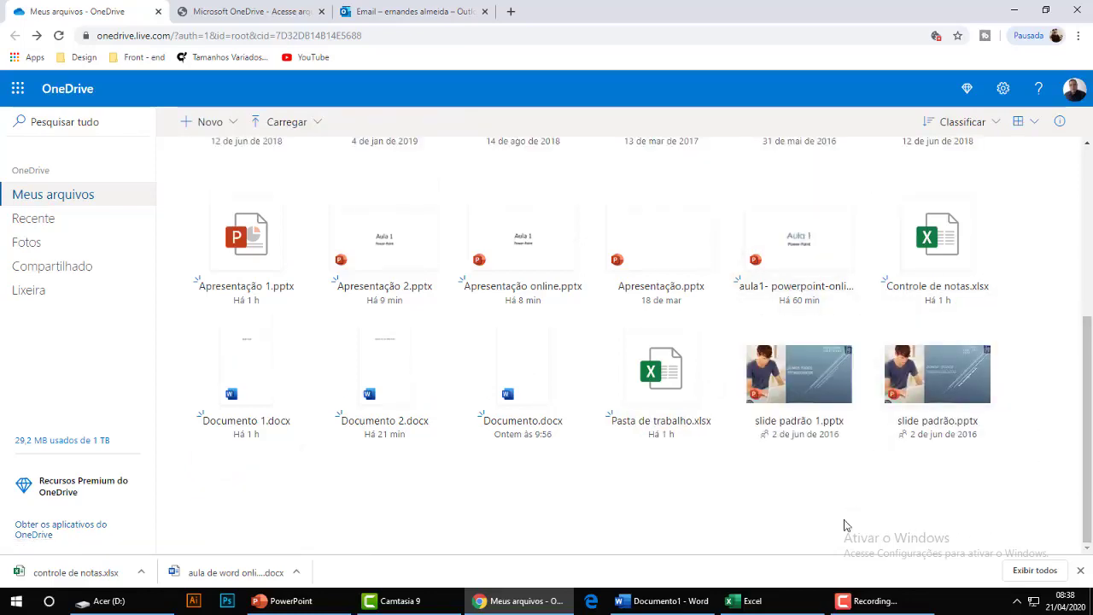
scroll(735, 484, up, 2)
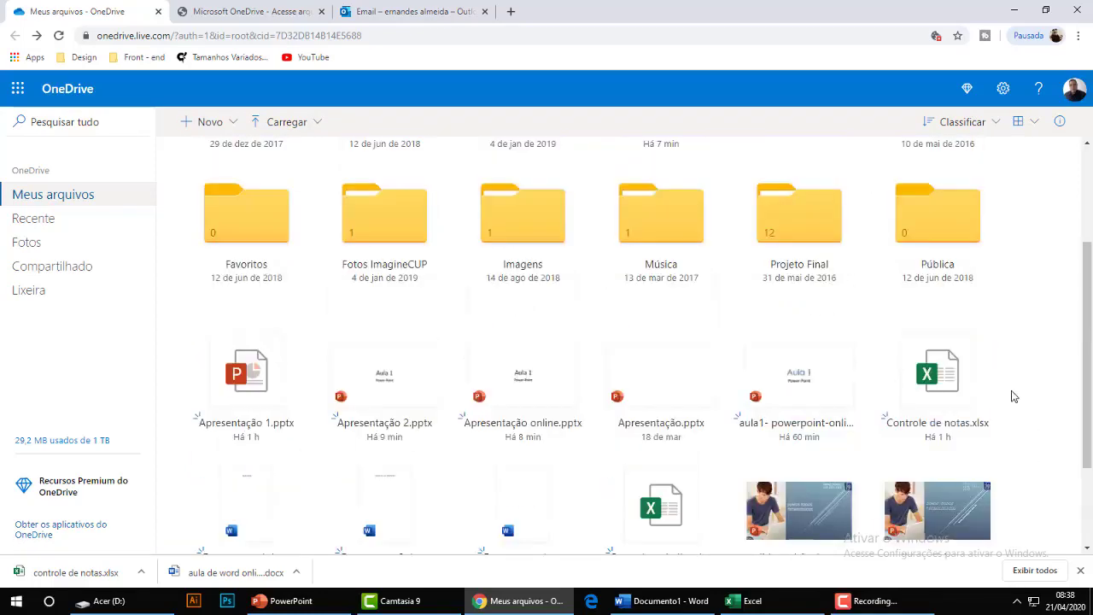
scroll(1005, 435, down, 1)
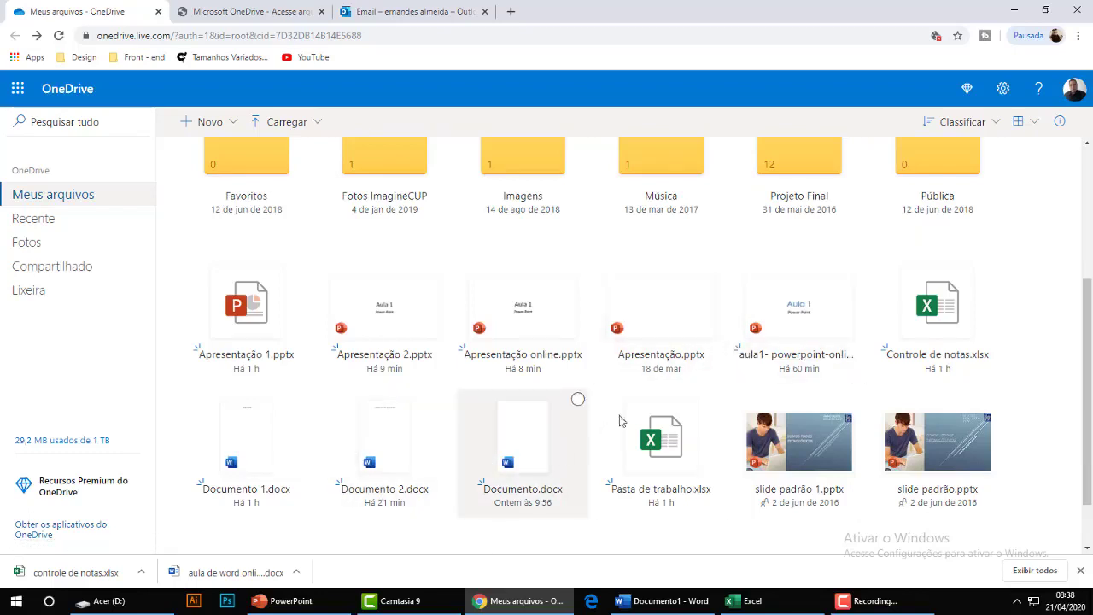
scroll(680, 398, up, 1)
scroll(677, 405, down, 1)
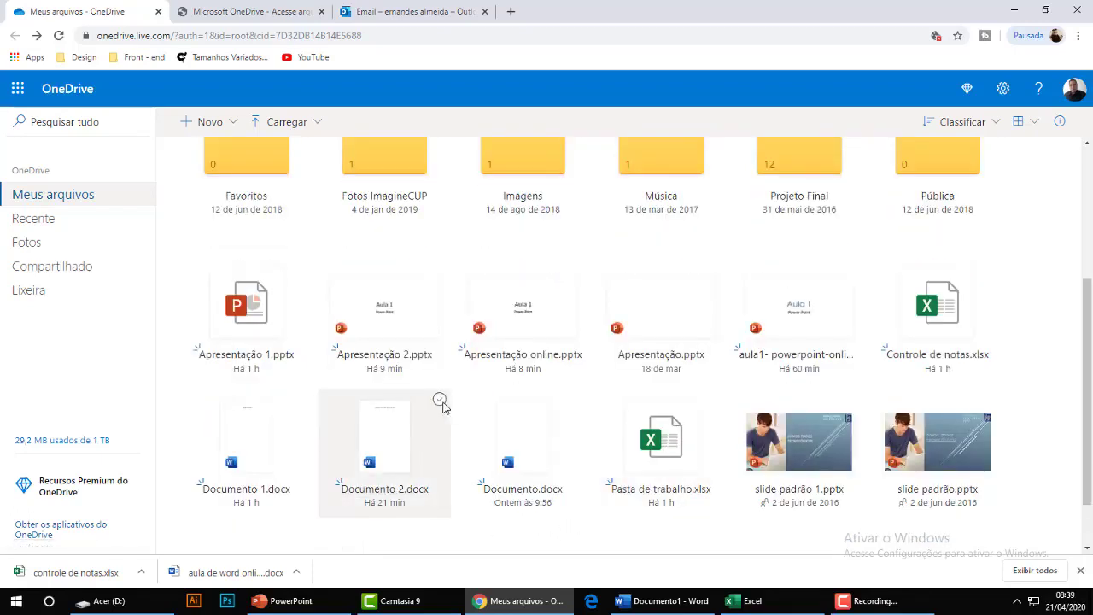
drag(384, 433, 339, 478)
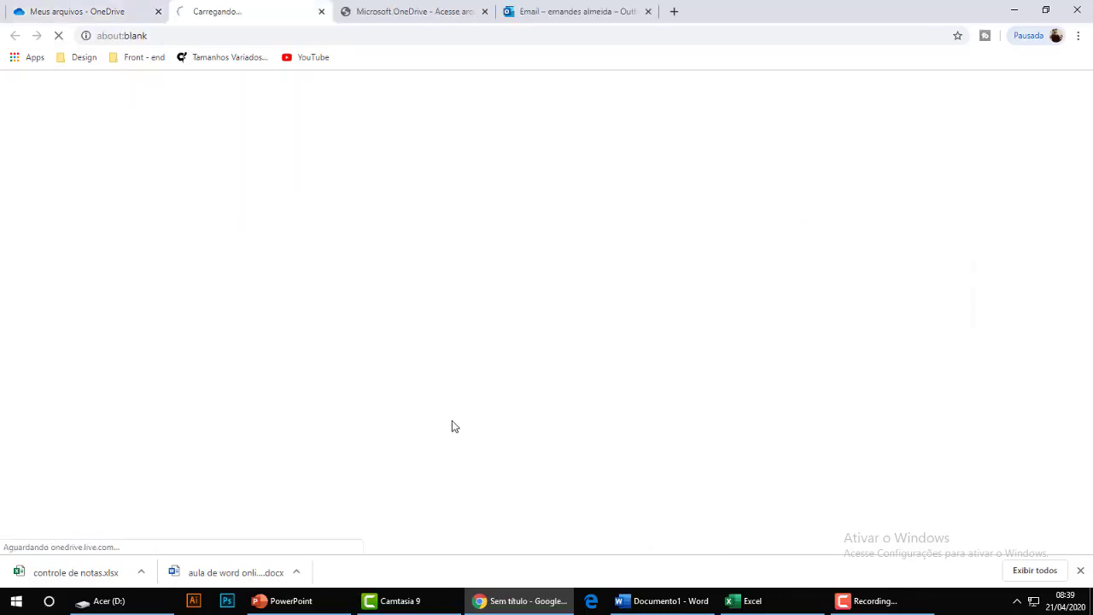
click(321, 11)
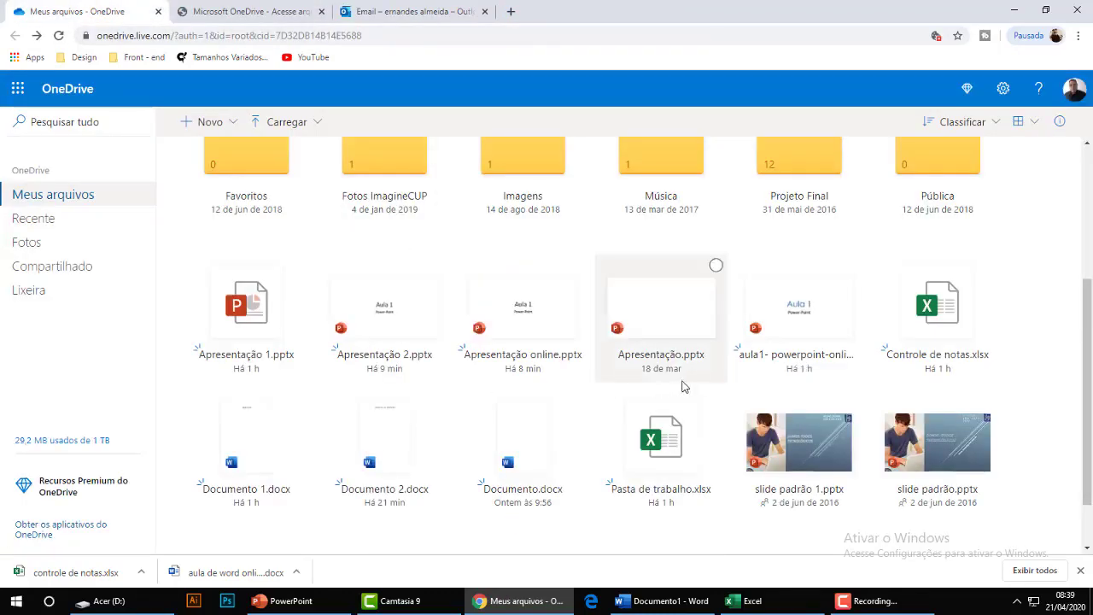
scroll(684, 383, up, 3)
scroll(683, 384, down, 2)
scroll(639, 435, down, 1)
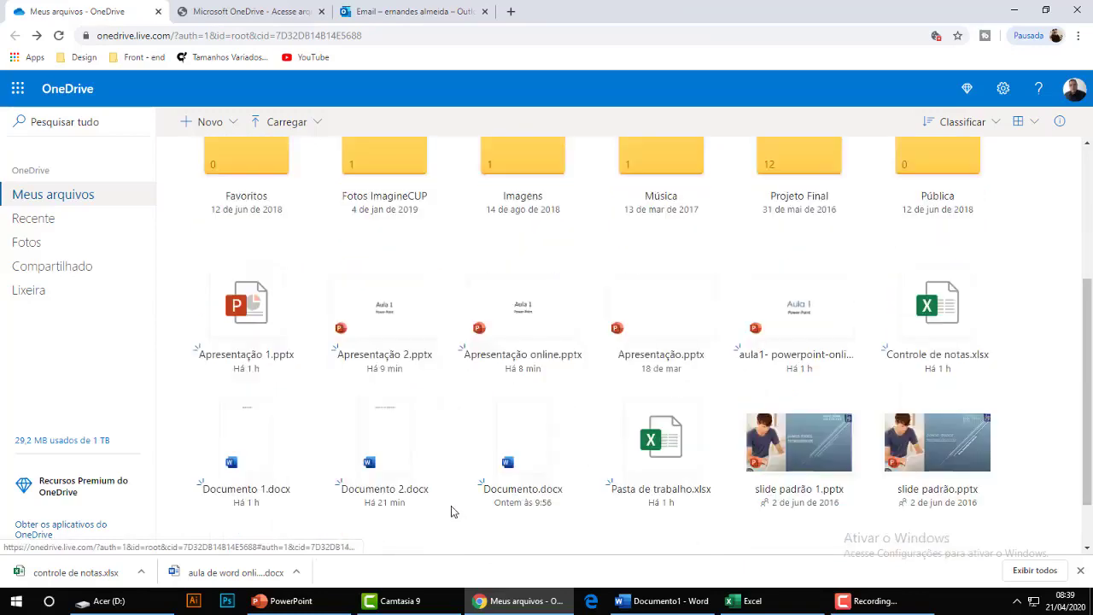
- Move Documento 2.docx into the Aula de hoje folder using Mover para
click(439, 401)
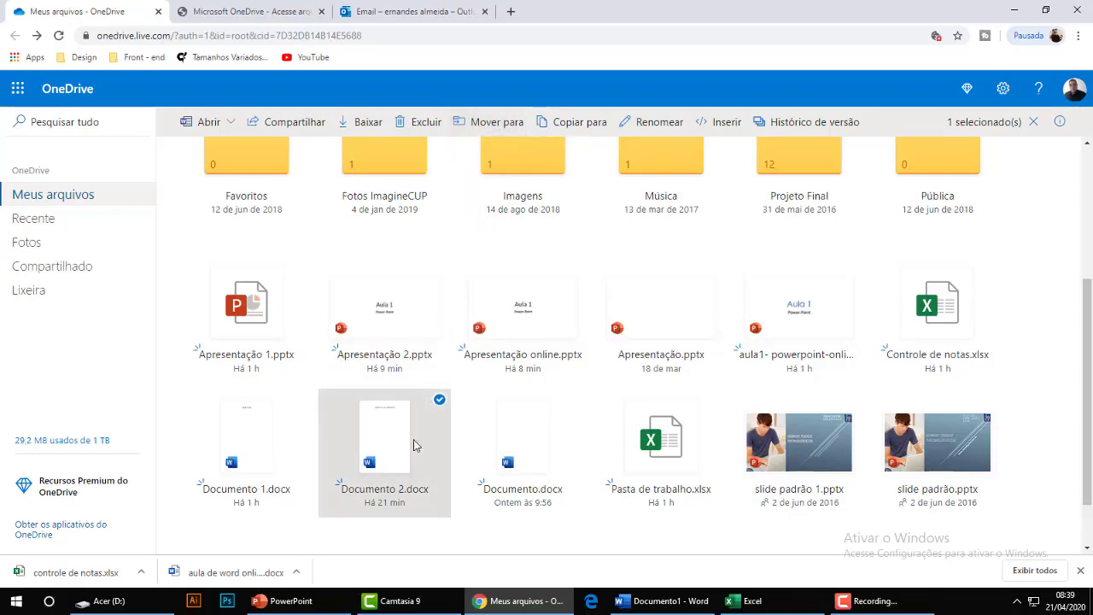
click(494, 127)
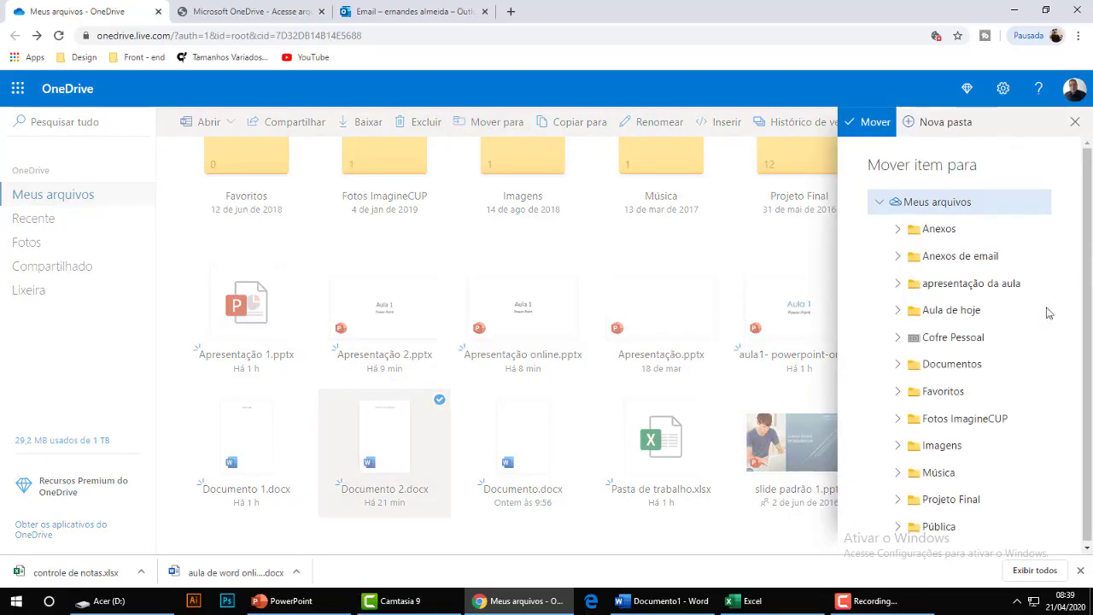
click(962, 313)
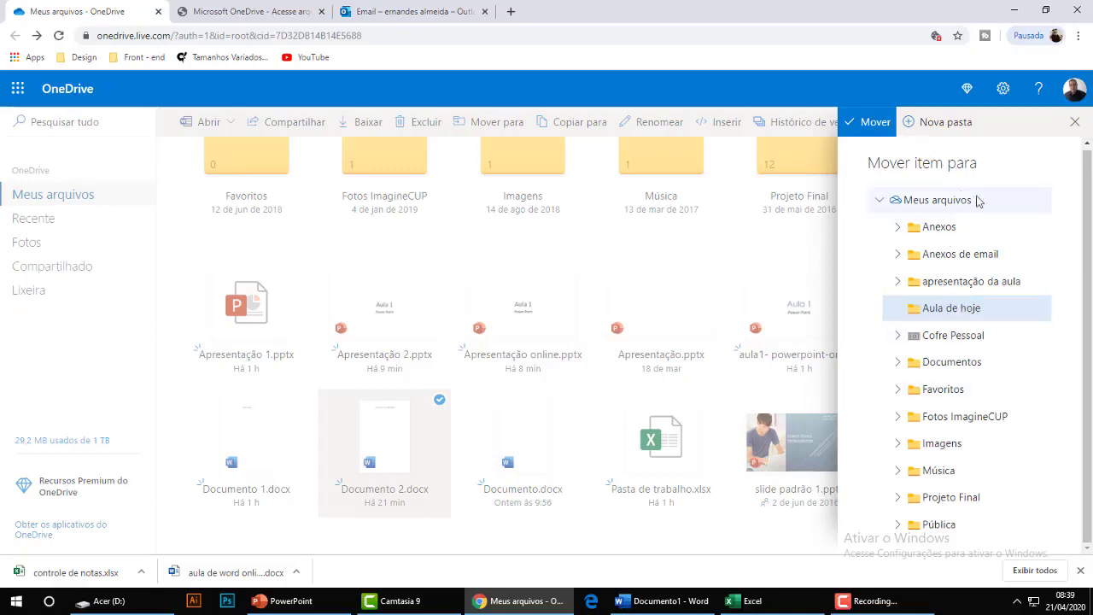
click(869, 131)
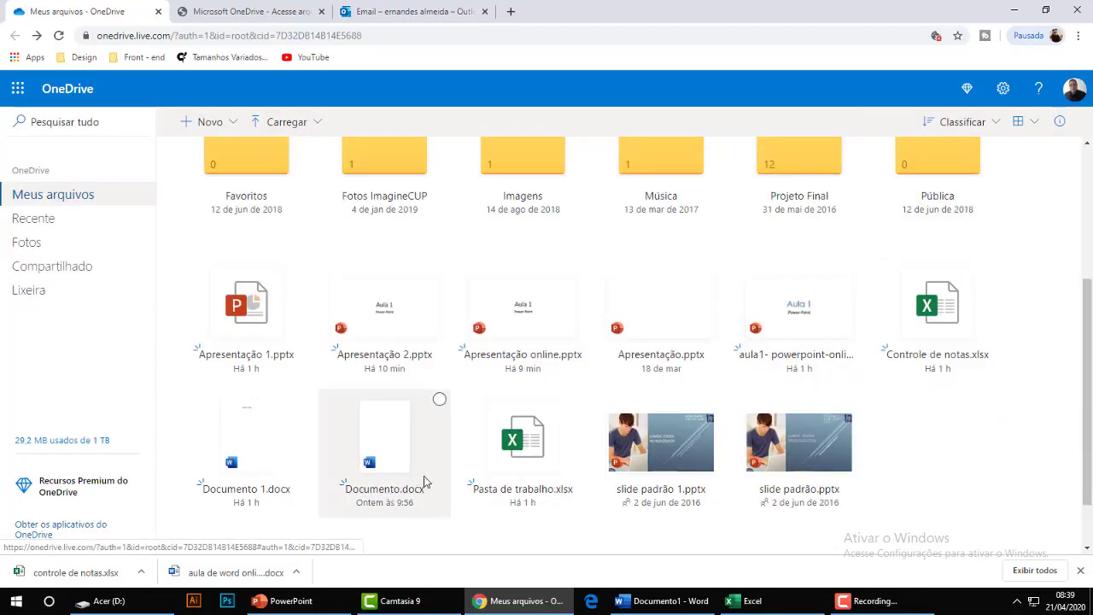
scroll(695, 248, up, 1)
scroll(695, 248, up, 2)
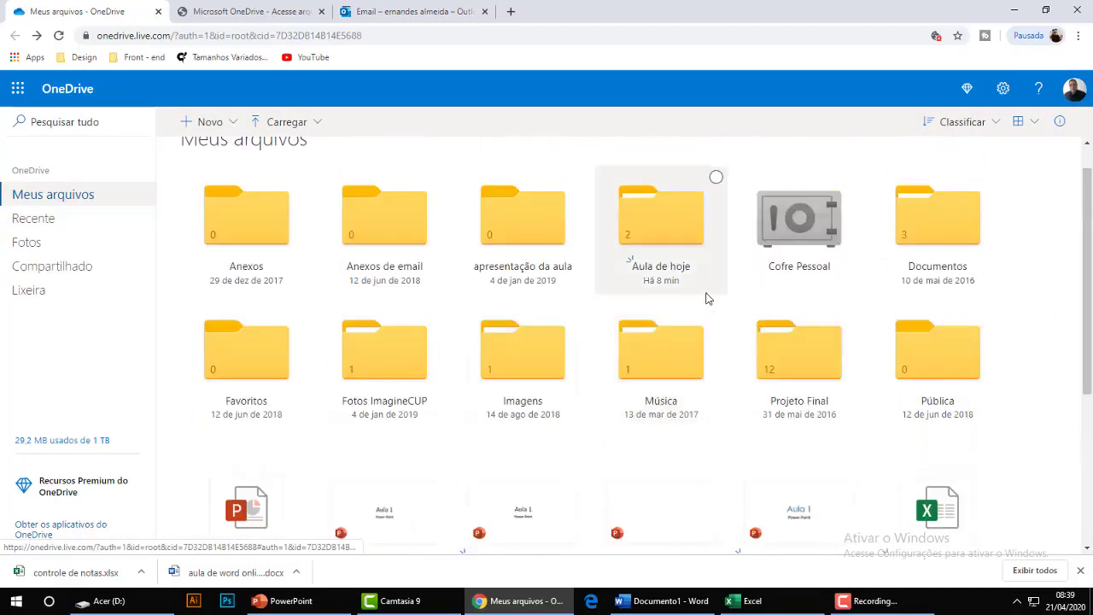
click(683, 237)
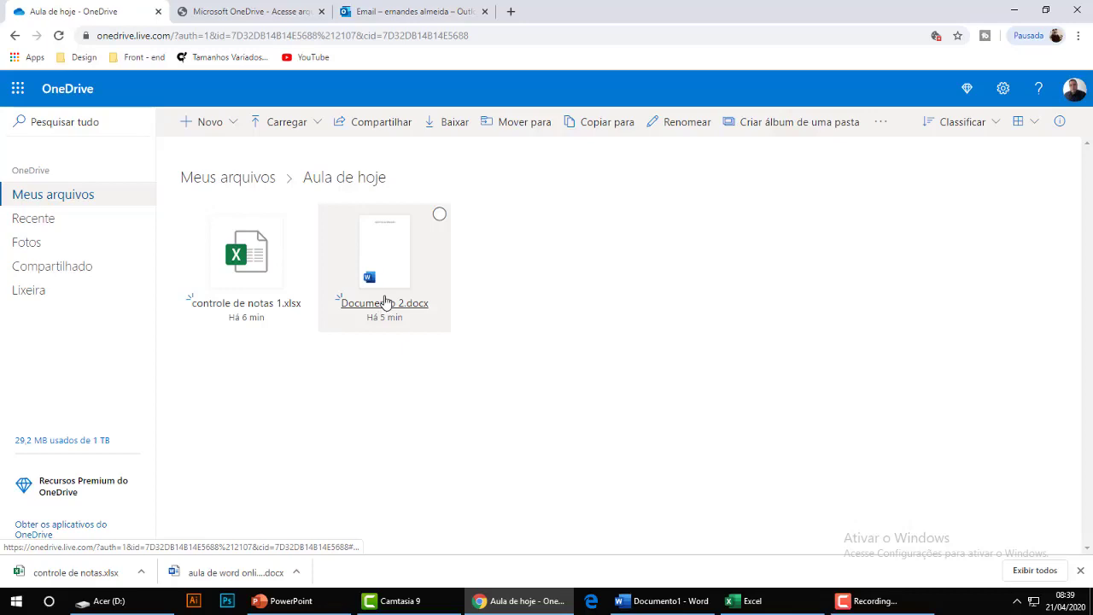
click(15, 35)
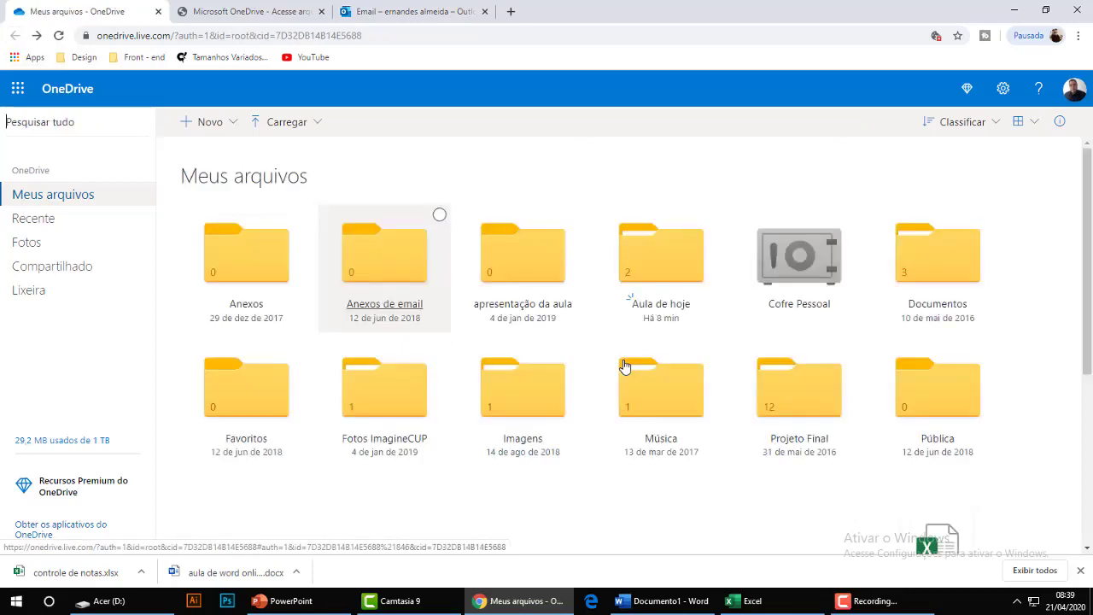
scroll(921, 483, down, 2)
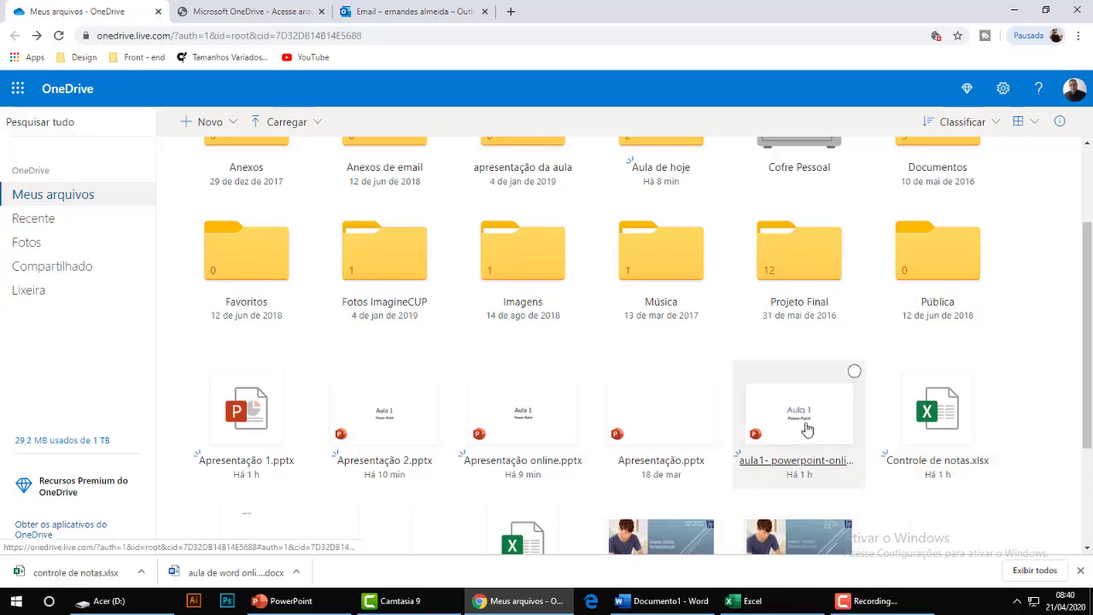
scroll(480, 464, down, 2)
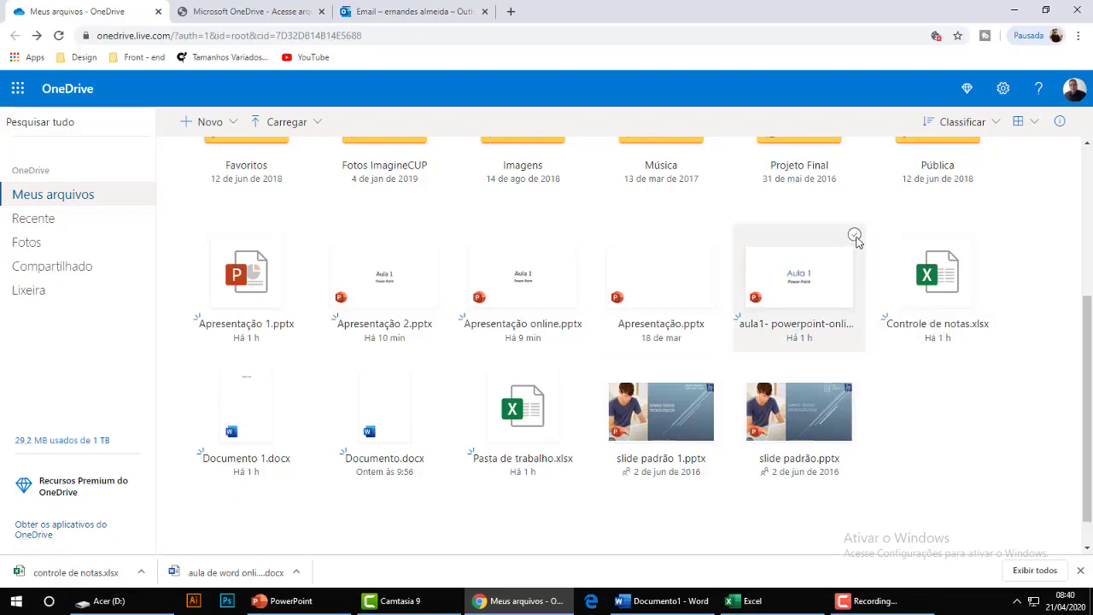
- Move the aula1 presentation into Aula de hoje using Mover para, bringing it to 3 items
click(855, 235)
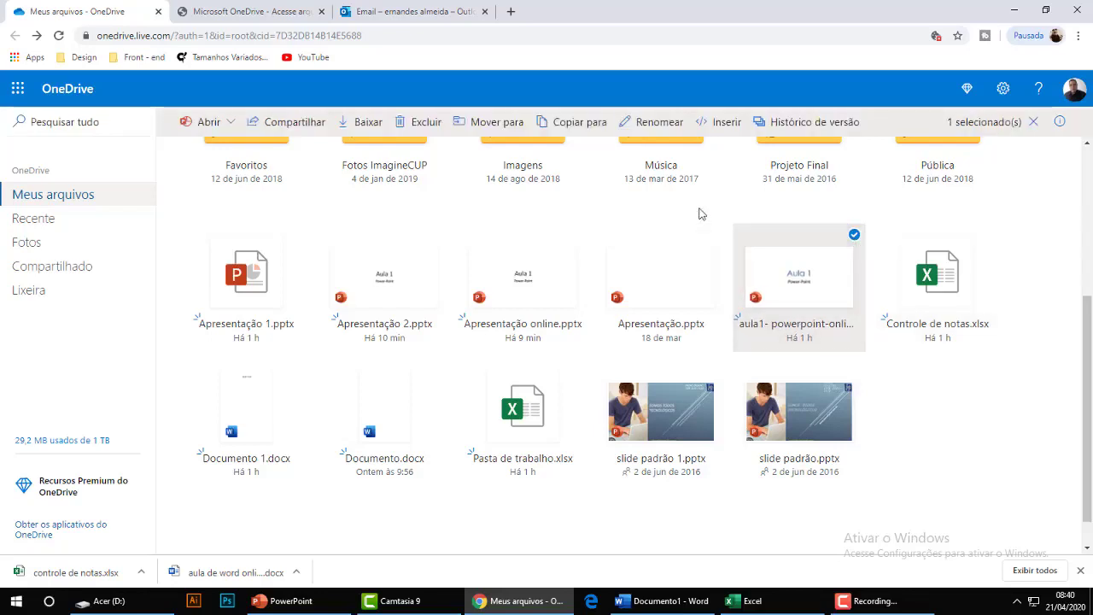
click(498, 125)
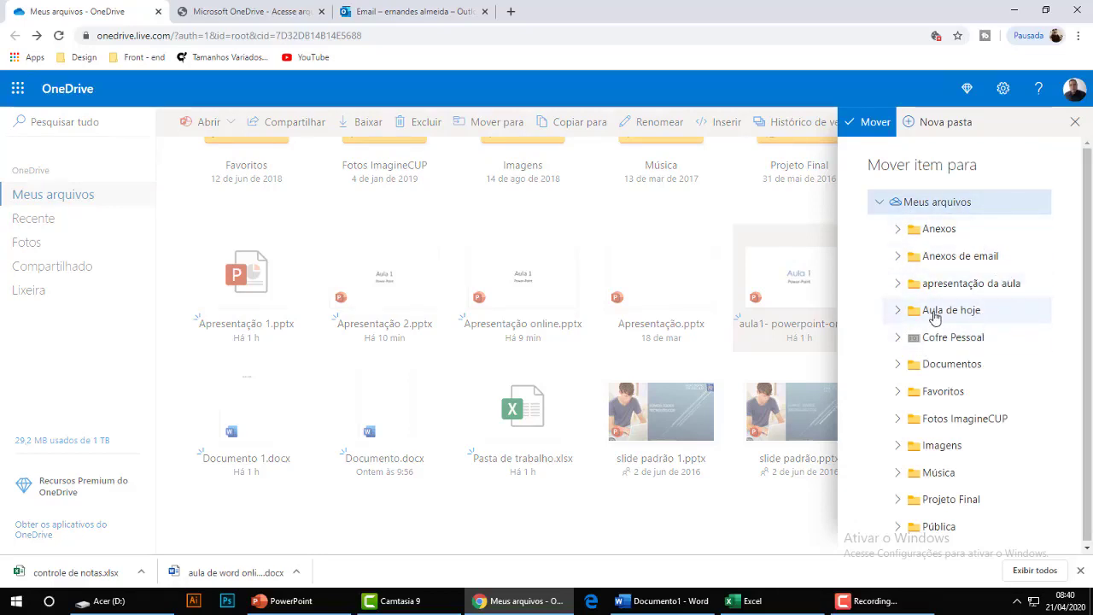
click(936, 316)
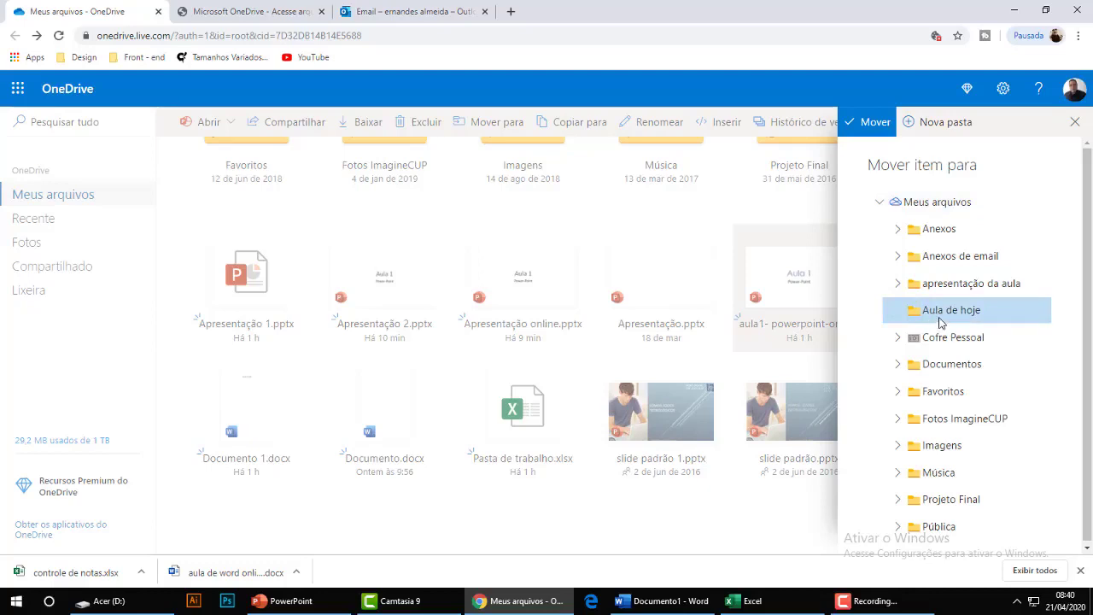
click(870, 123)
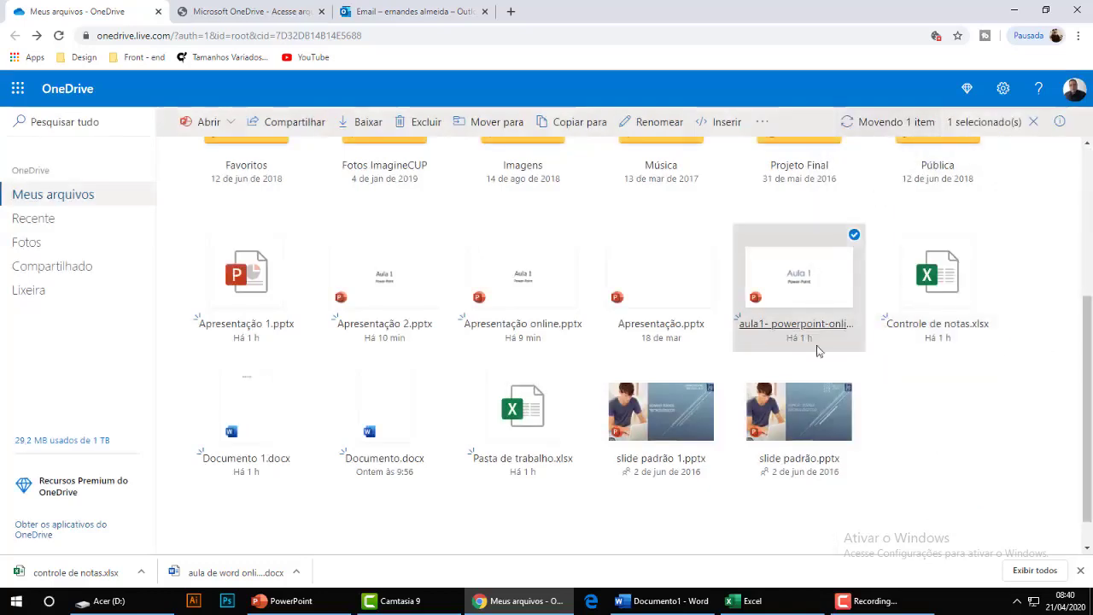
scroll(648, 390, down, 3)
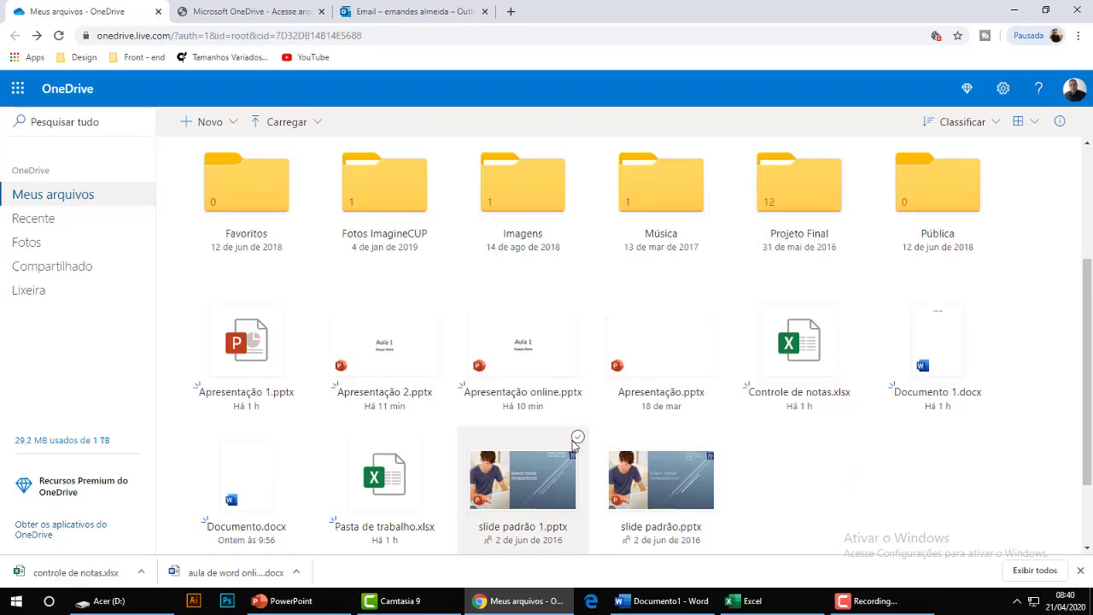
scroll(577, 440, up, 3)
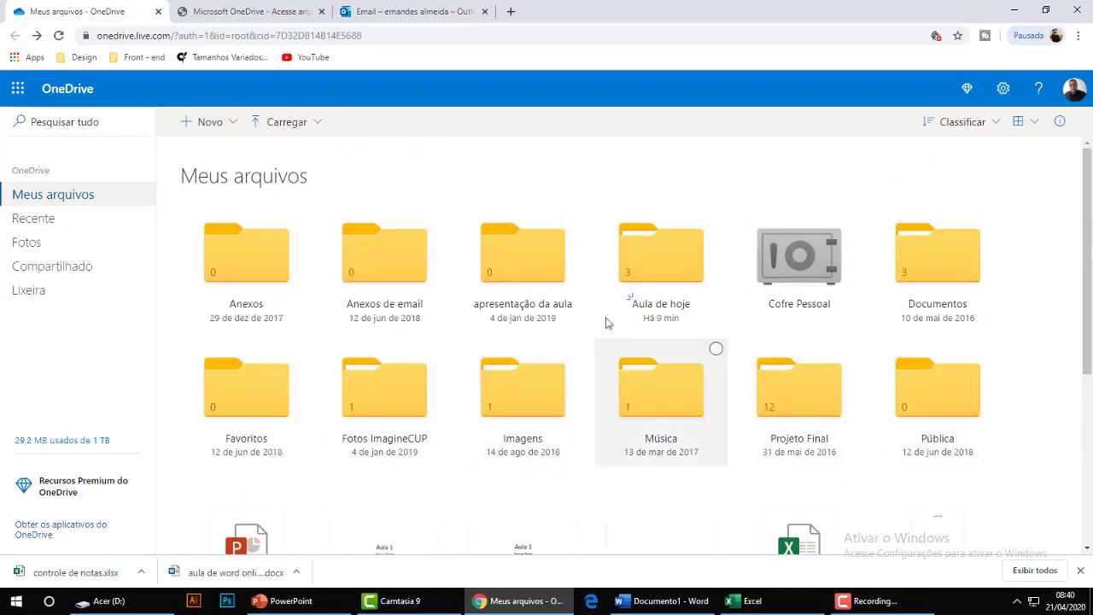